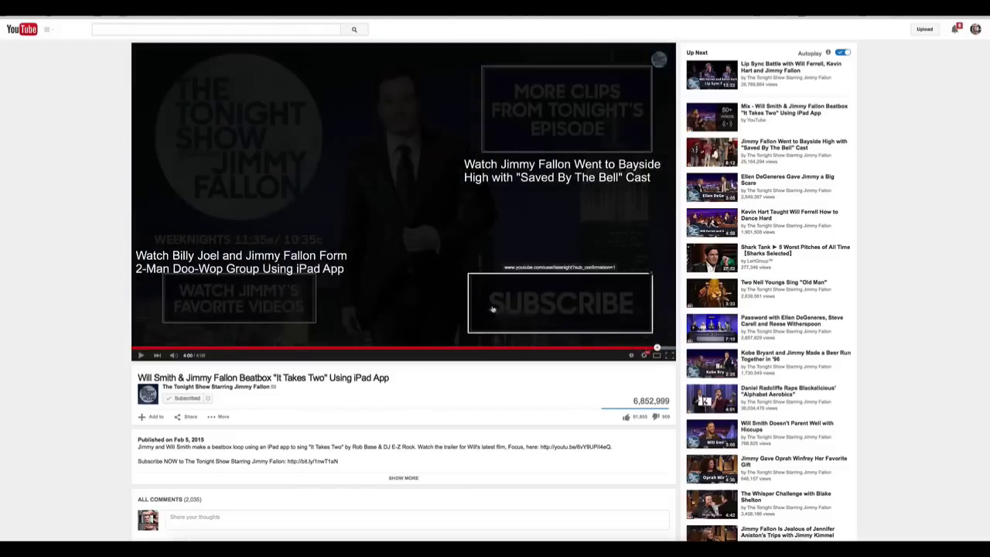
Seek the 'It Takes Two' beatbox video back to 3:55 and switch the player to theater mode.
{"action": "left_click", "coordinate": [648, 348]}
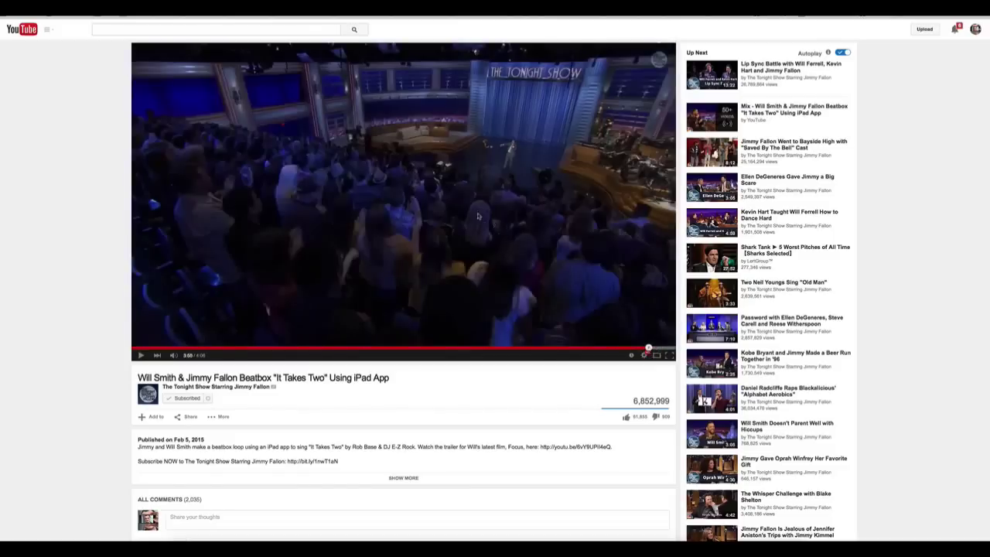
{"action": "left_click", "coordinate": [656, 355]}
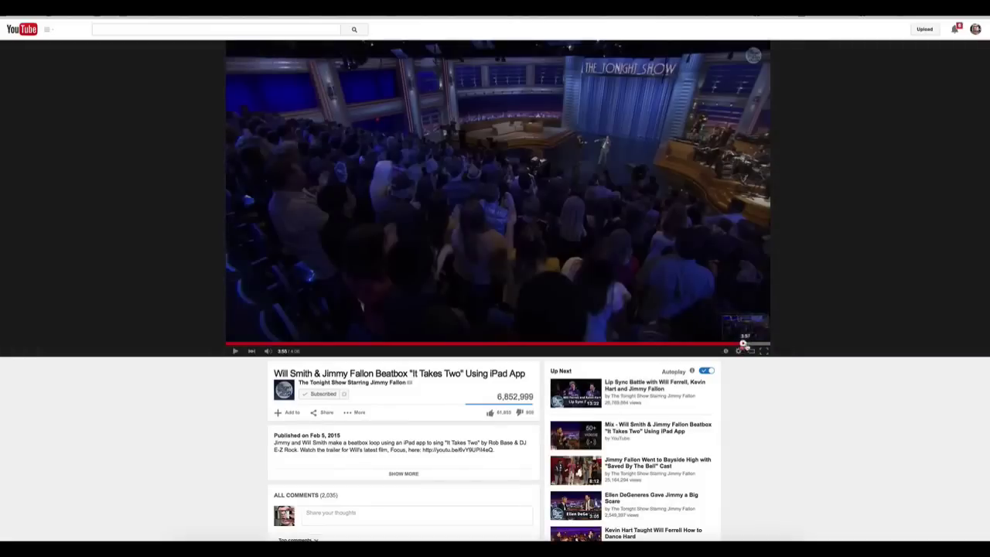
Skip to the end screen, then pause the Saved By The Bell video and scrub it near the end.
{"action": "left_click", "coordinate": [757, 343]}
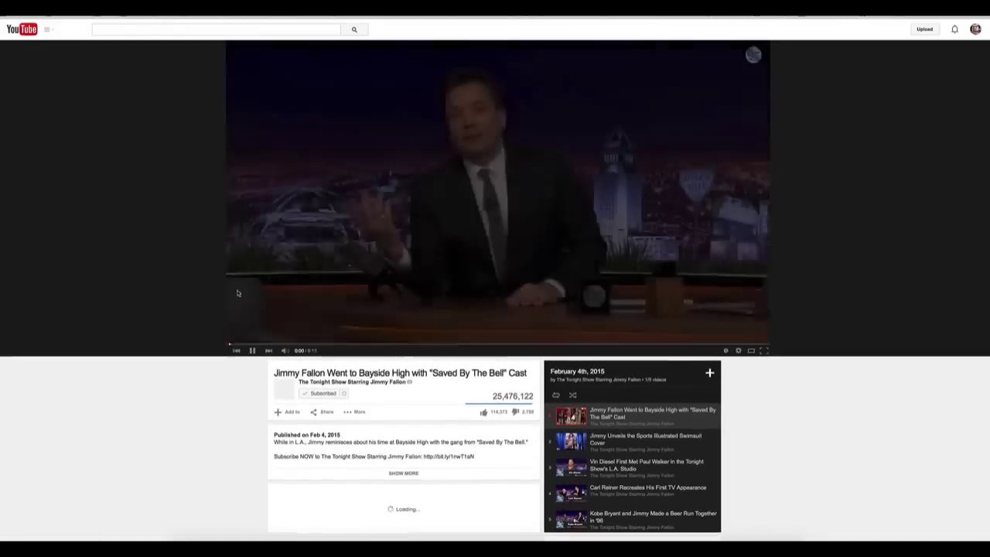
{"action": "key", "text": "space"}
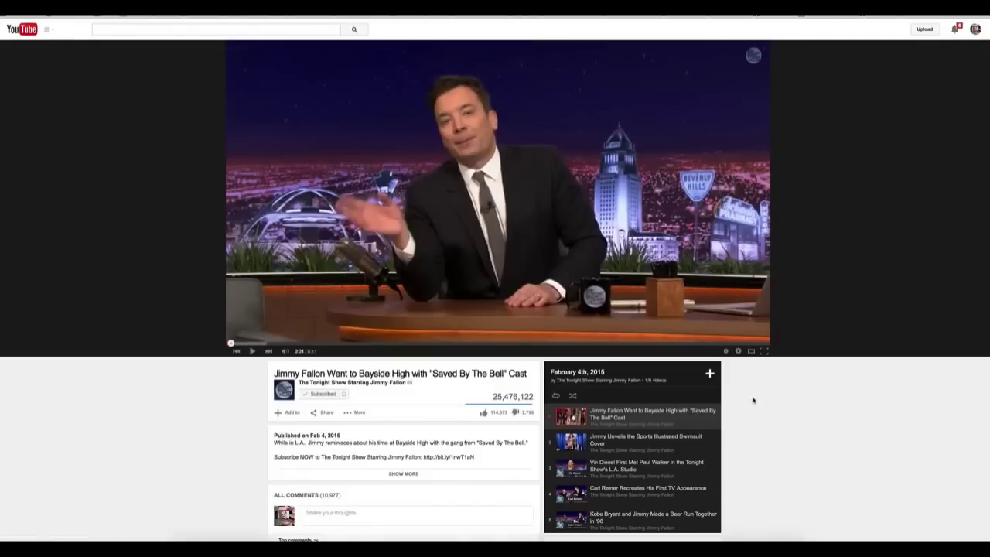
{"action": "scroll", "coordinate": [749, 386], "scroll_direction": "down", "scroll_amount": 1}
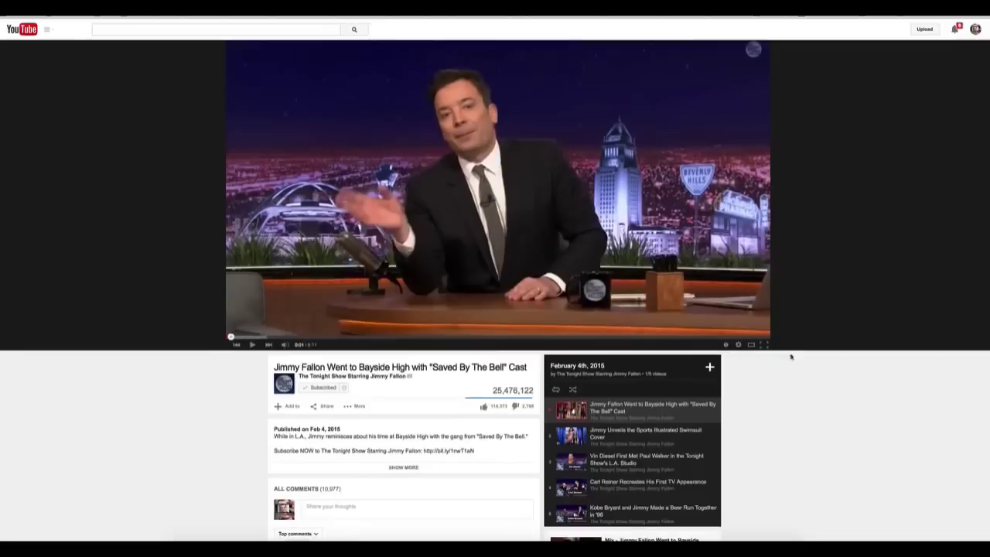
{"action": "scroll", "coordinate": [798, 313], "scroll_direction": "up", "scroll_amount": 1}
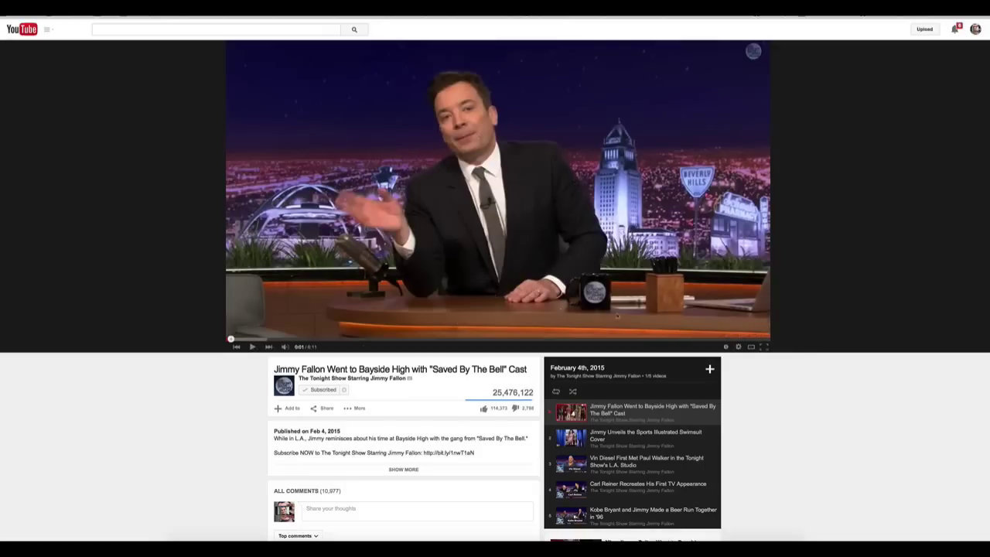
{"action": "left_click_drag", "start_coordinate": [236, 339], "coordinate": [763, 340]}
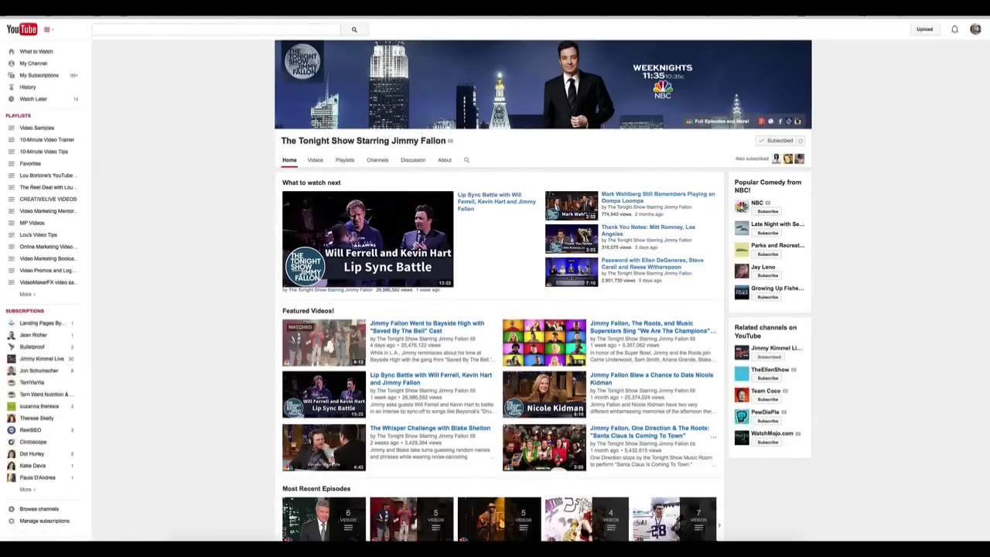
Go back to the Mean Tweets - Music Edition #2 video and watch its end screen.
{"action": "key", "text": "alt+Left"}
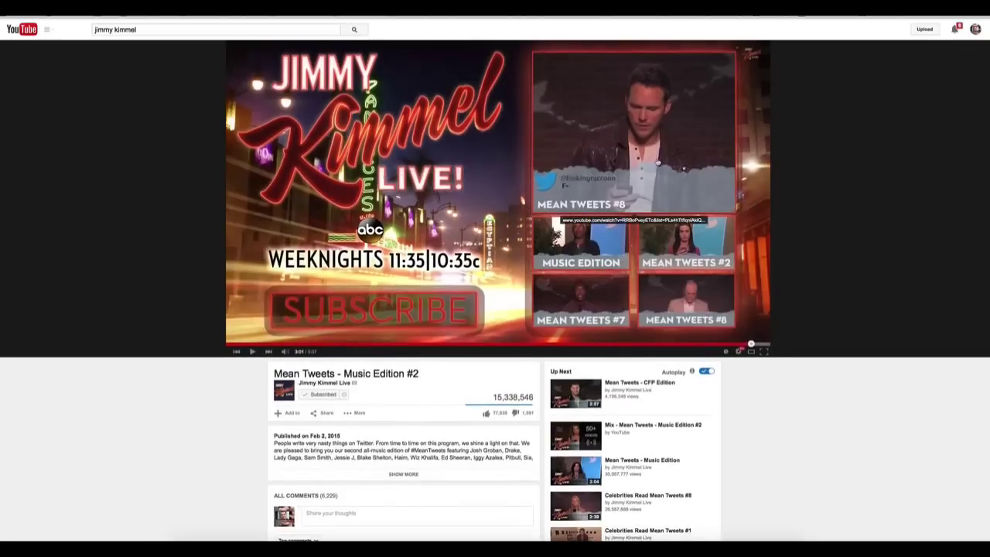
{"action": "scroll", "coordinate": [658, 163], "scroll_direction": "down", "scroll_amount": 1}
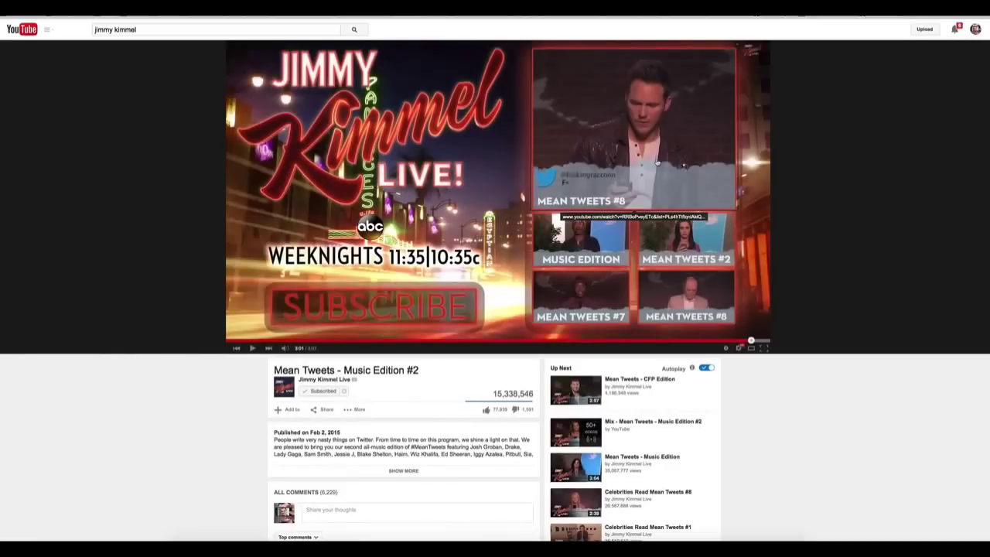
{"action": "scroll", "coordinate": [726, 186], "scroll_direction": "up", "scroll_amount": 1}
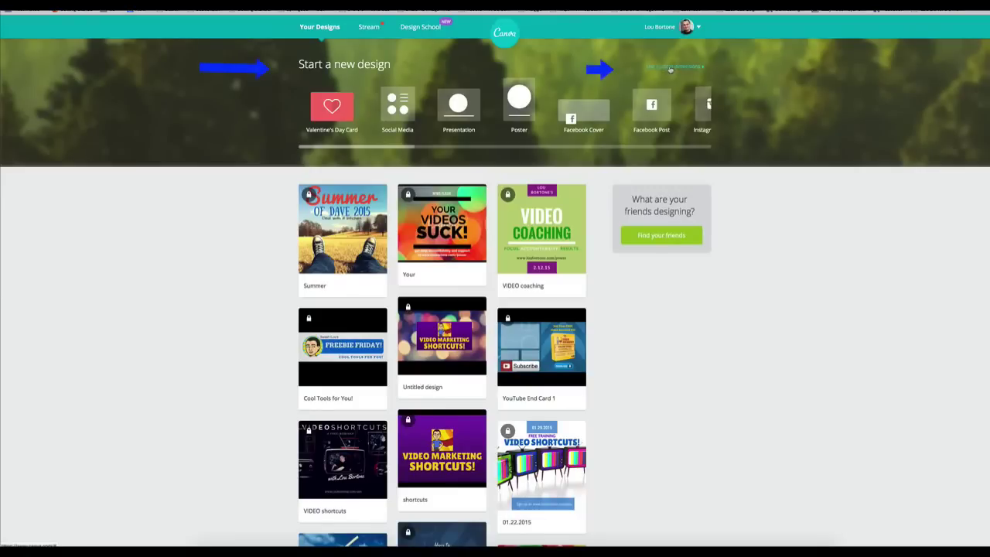
Start a new Canva design with custom dimensions of 1280 width and 720 height.
{"action": "left_click", "coordinate": [670, 68]}
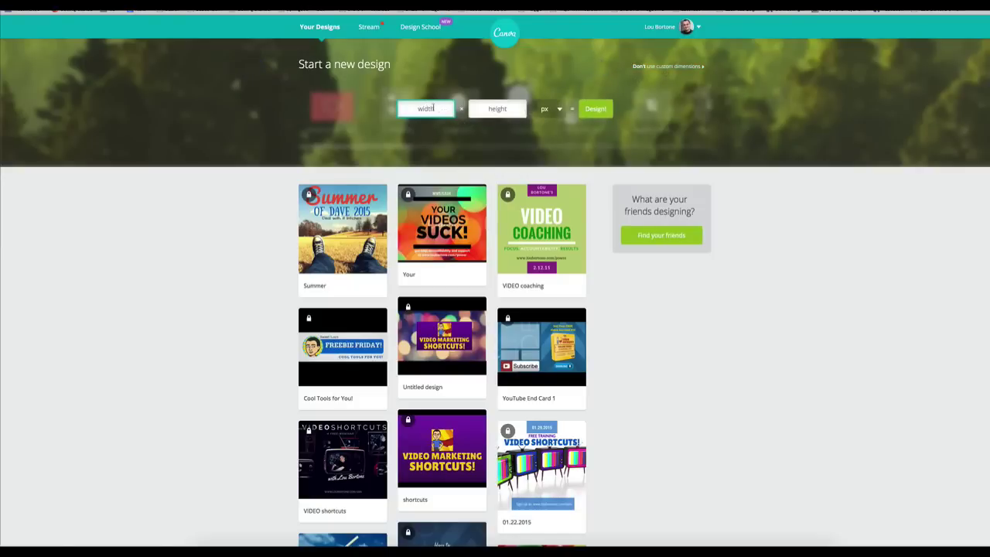
{"action": "type", "text": "1280"}
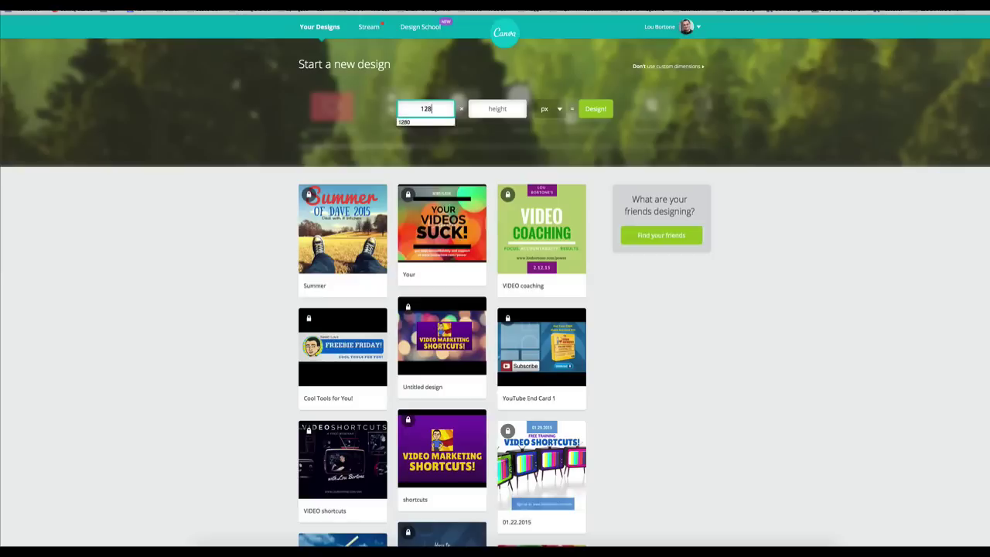
{"action": "left_click", "coordinate": [488, 109]}
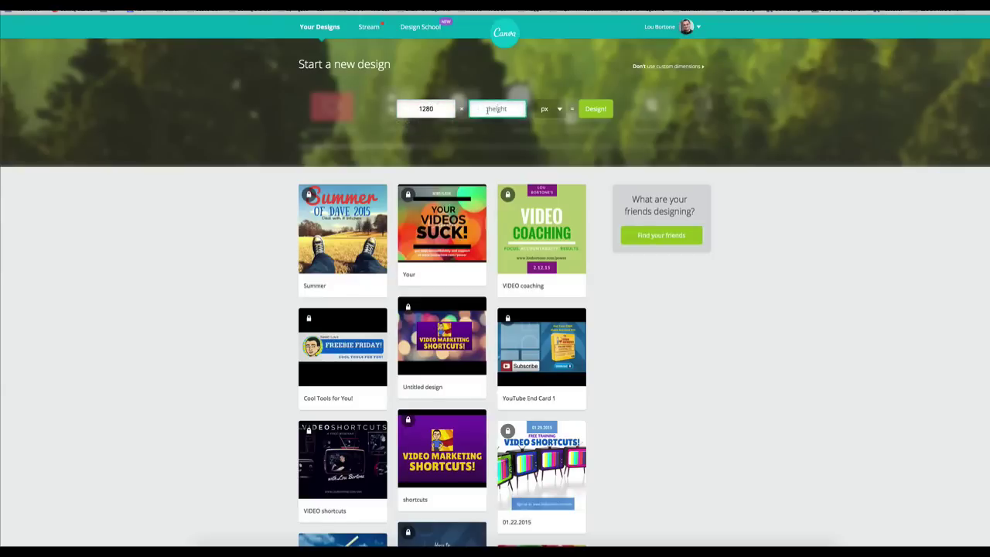
{"action": "type", "text": "720"}
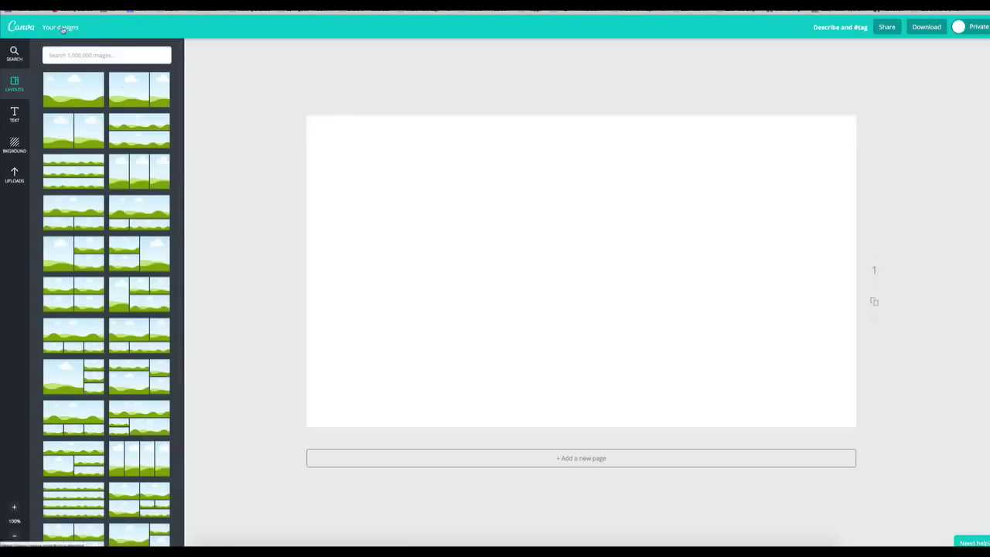
Open the YouTube End Card 1 design and copy its third page into a new fourth page.
{"action": "left_click", "coordinate": [63, 28]}
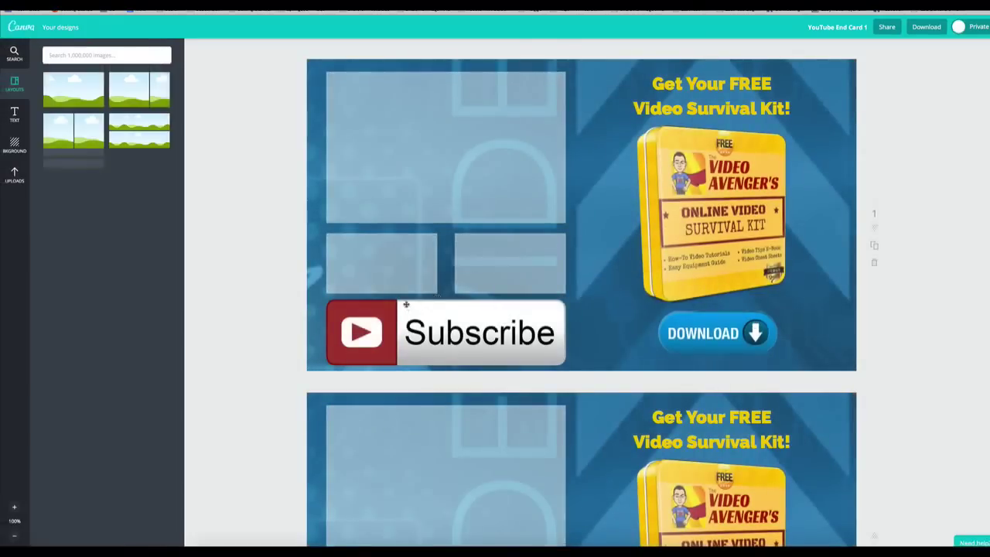
{"action": "scroll", "coordinate": [424, 338], "scroll_direction": "down", "scroll_amount": 7}
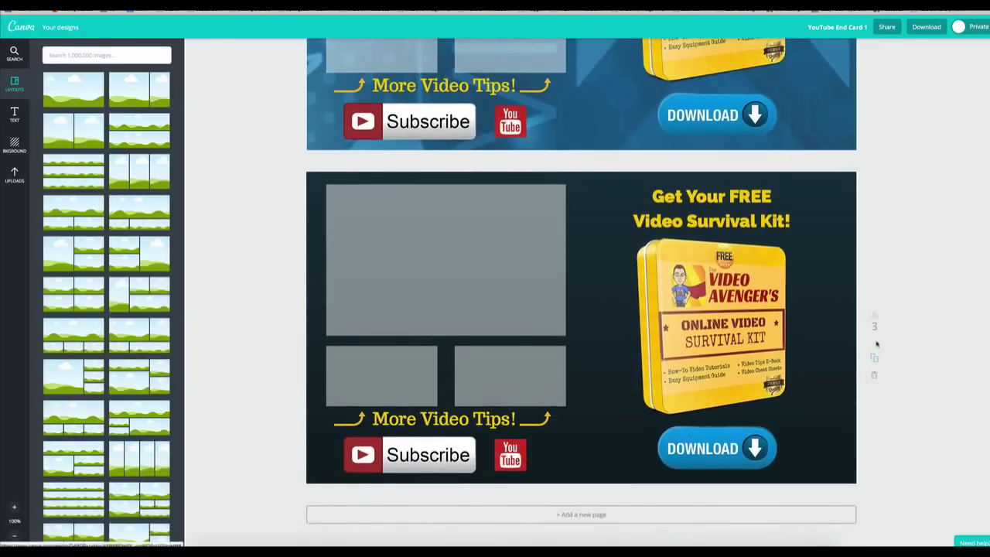
{"action": "left_click", "coordinate": [875, 361]}
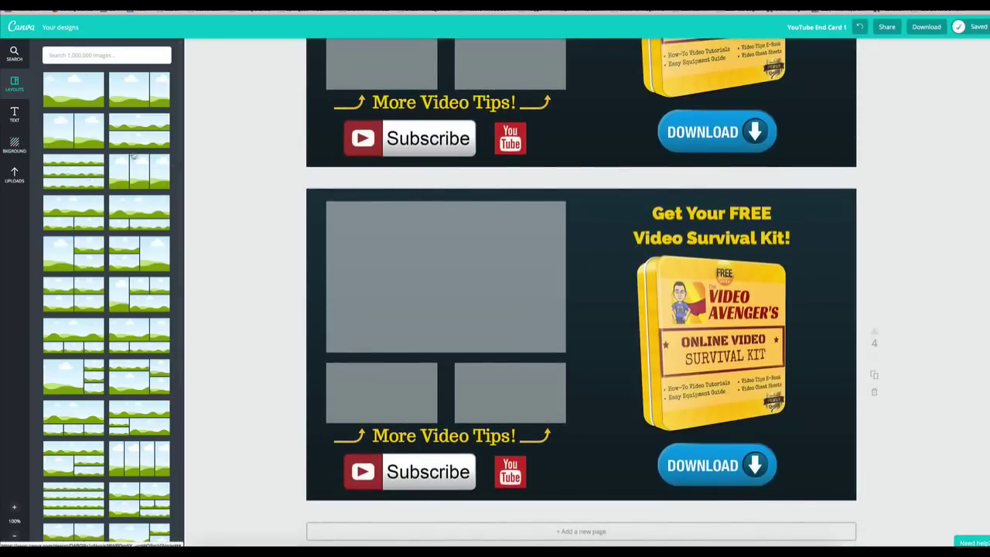
Try the teal striped background on page 4, then replace it with solid dark red.
{"action": "left_click", "coordinate": [15, 143]}
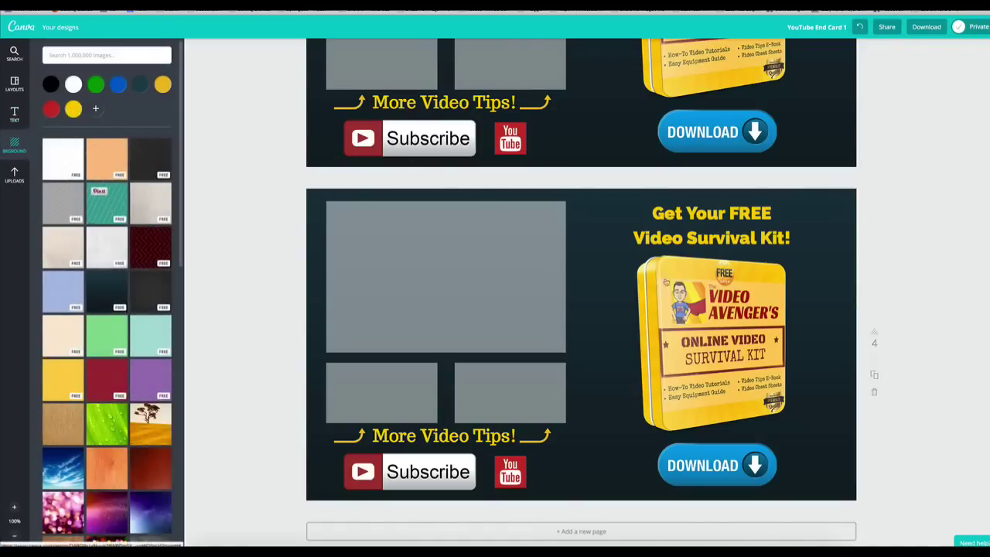
{"action": "left_click", "coordinate": [108, 203]}
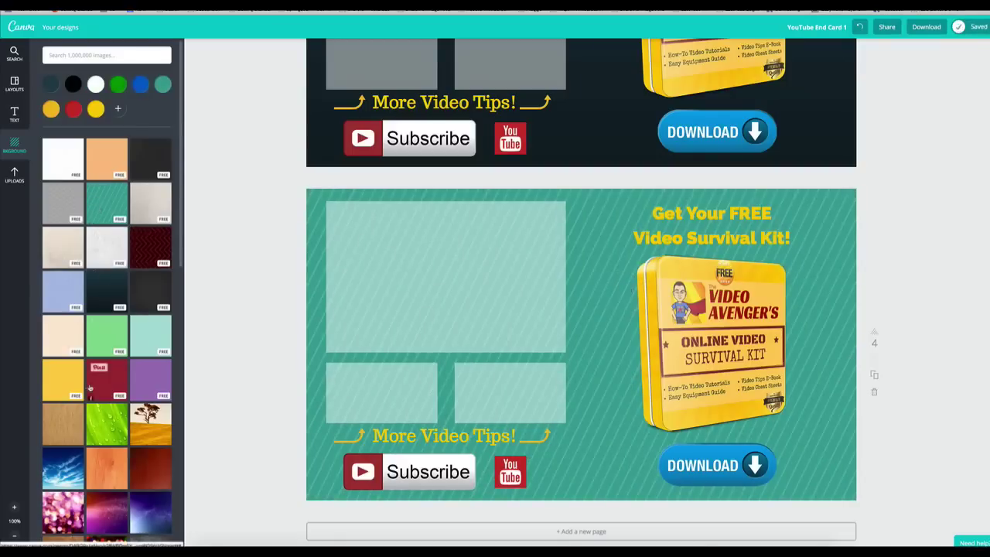
{"action": "scroll", "coordinate": [90, 379], "scroll_direction": "down", "scroll_amount": 3}
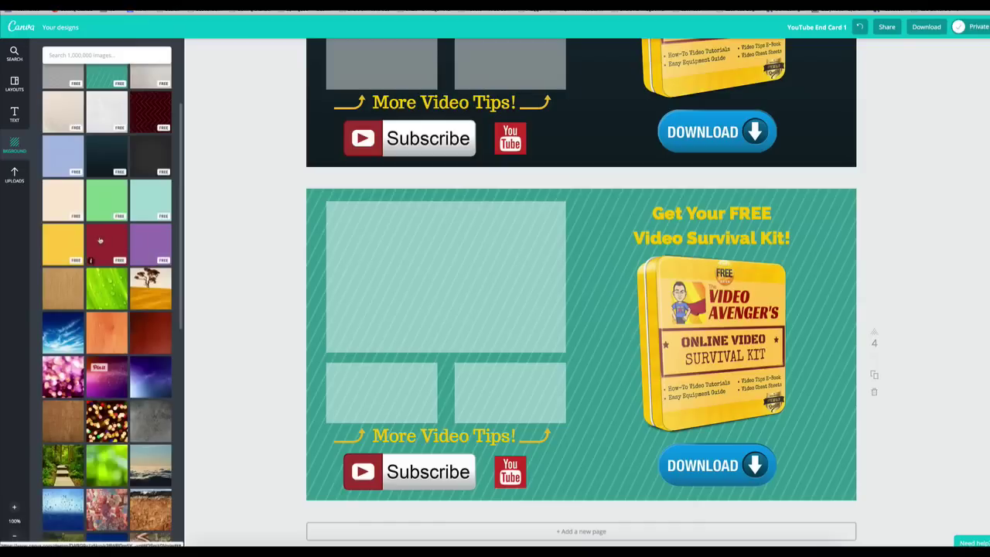
{"action": "scroll", "coordinate": [118, 234], "scroll_direction": "up", "scroll_amount": 1}
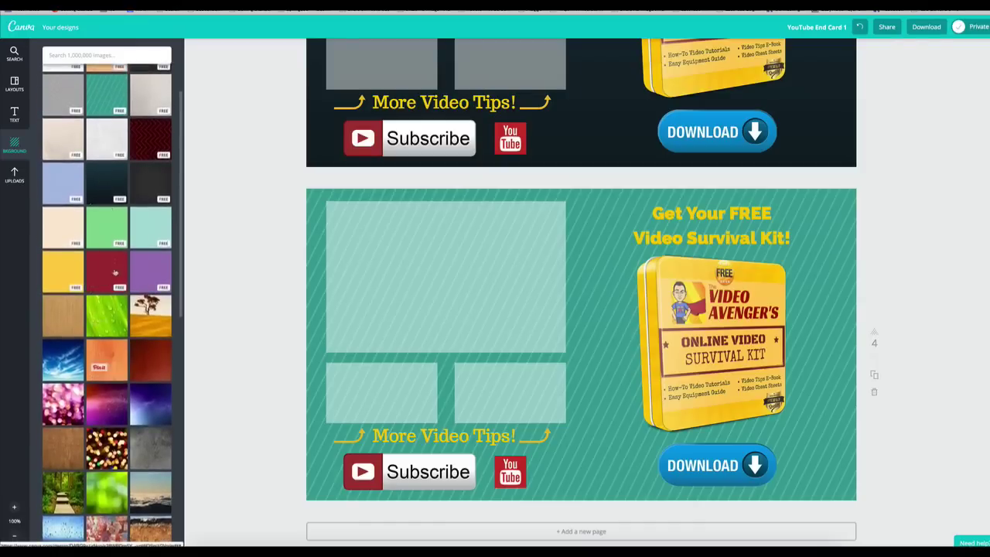
{"action": "left_click_drag", "start_coordinate": [105, 268], "coordinate": [592, 315]}
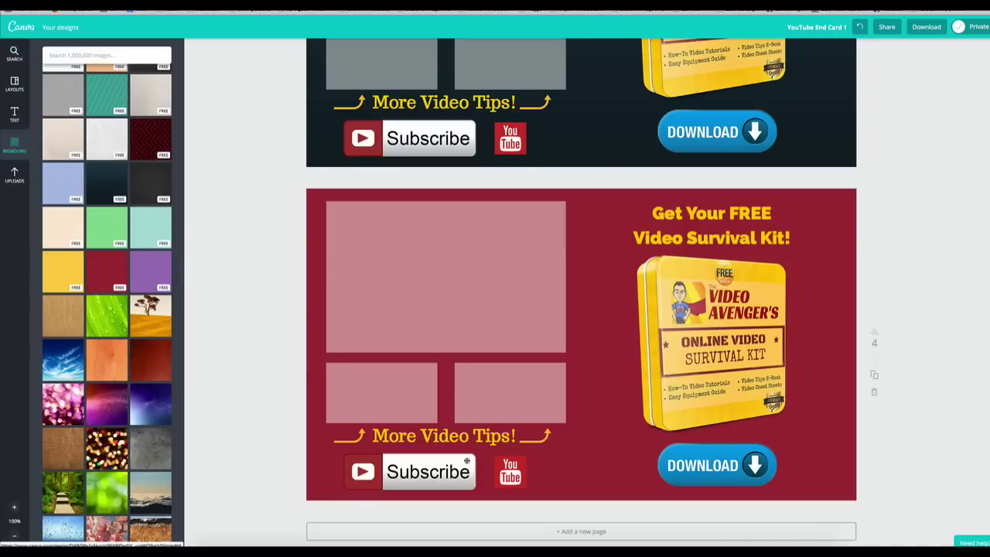
{"action": "left_click", "coordinate": [13, 175]}
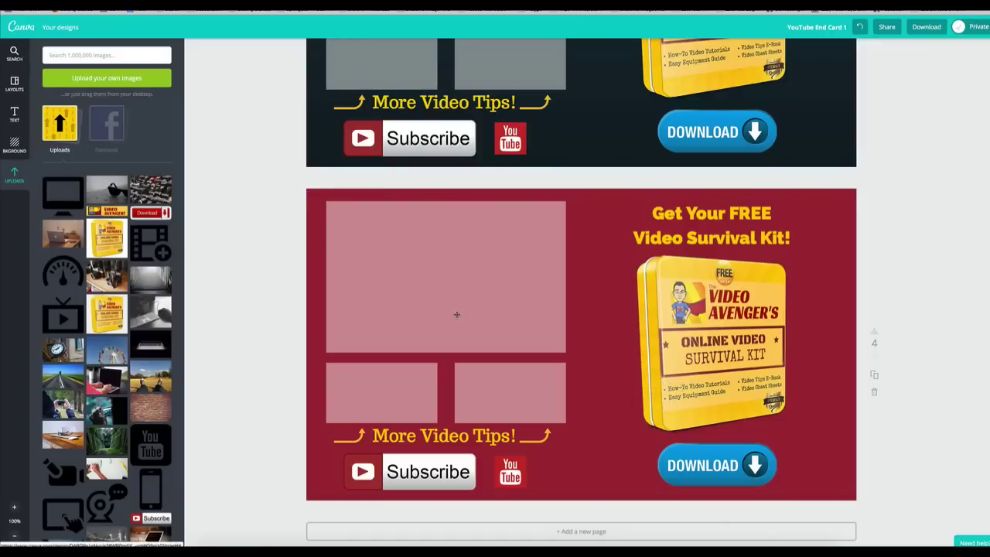
Nudge the Video Avenger kit image slightly on the page.
{"action": "scroll", "coordinate": [537, 357], "scroll_direction": "up", "scroll_amount": 1}
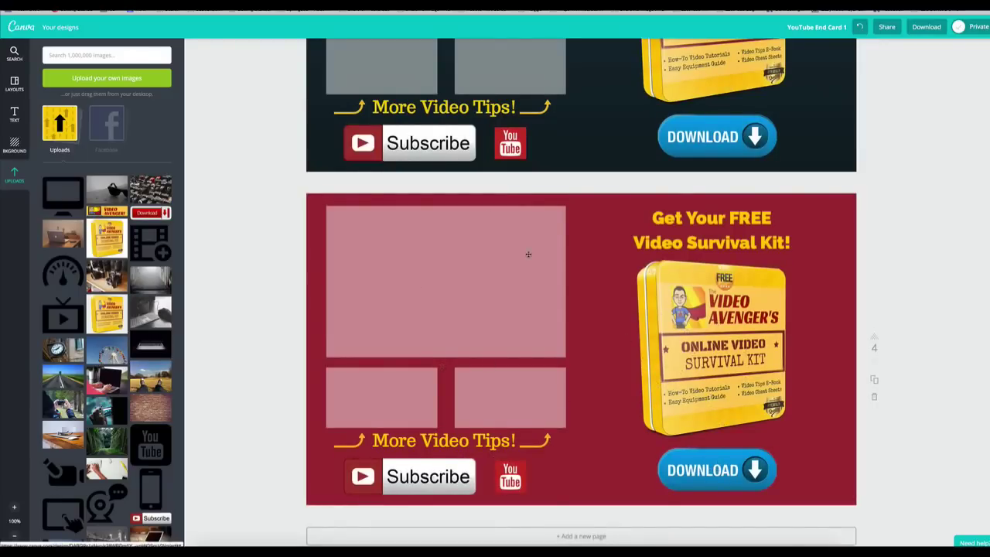
{"action": "scroll", "coordinate": [529, 254], "scroll_direction": "down", "scroll_amount": 1}
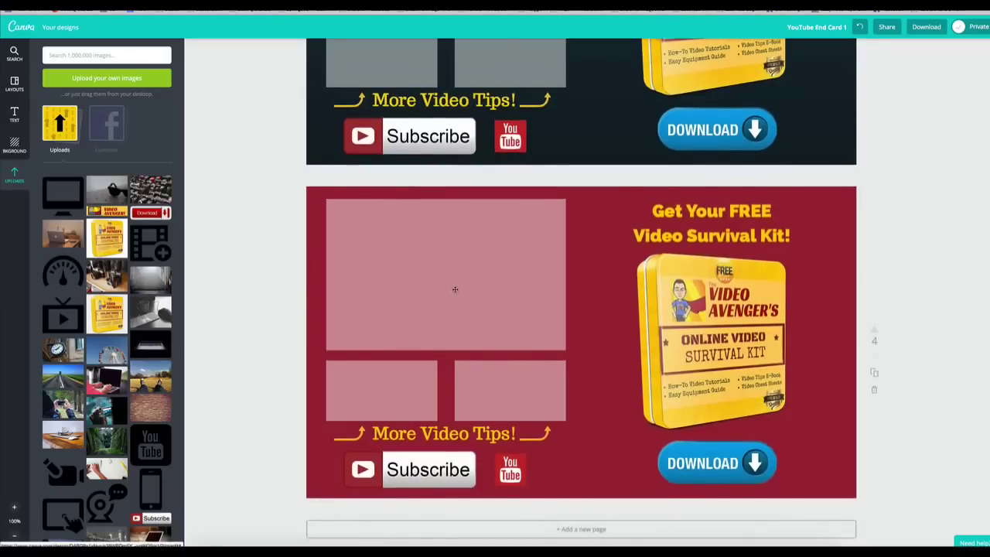
{"action": "mouse_move", "coordinate": [729, 309]}
{"action": "left_mouse_down"}
{"action": "mouse_move", "coordinate": [649, 312]}
{"action": "mouse_move", "coordinate": [730, 316]}
{"action": "left_mouse_up"}
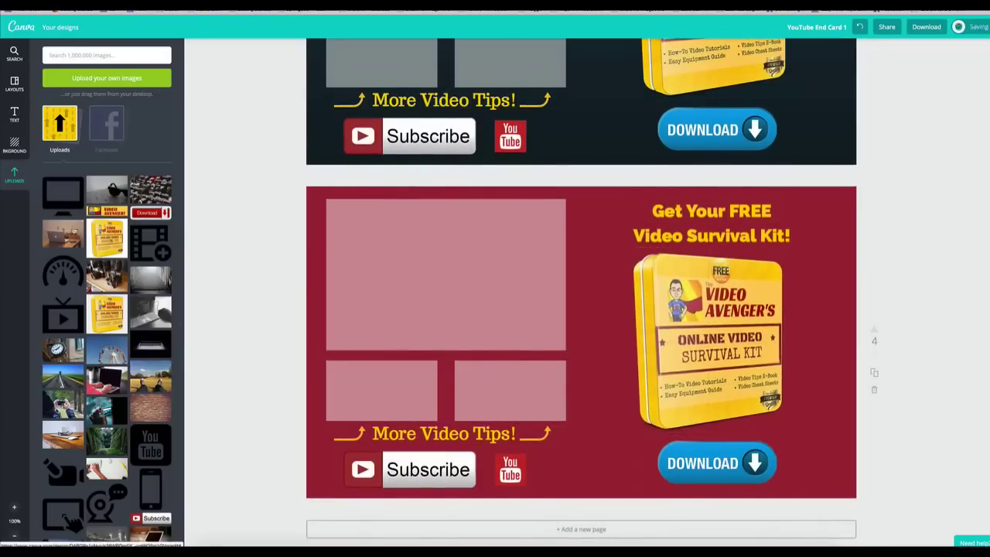
{"action": "scroll", "coordinate": [106, 309], "scroll_direction": "down", "scroll_amount": 4}
{"action": "scroll", "coordinate": [107, 309], "scroll_direction": "down", "scroll_amount": 1}
Replace the small red YouTube logo beside Subscribe with a shrunken black YouTube logo.
{"action": "left_click", "coordinate": [510, 475]}
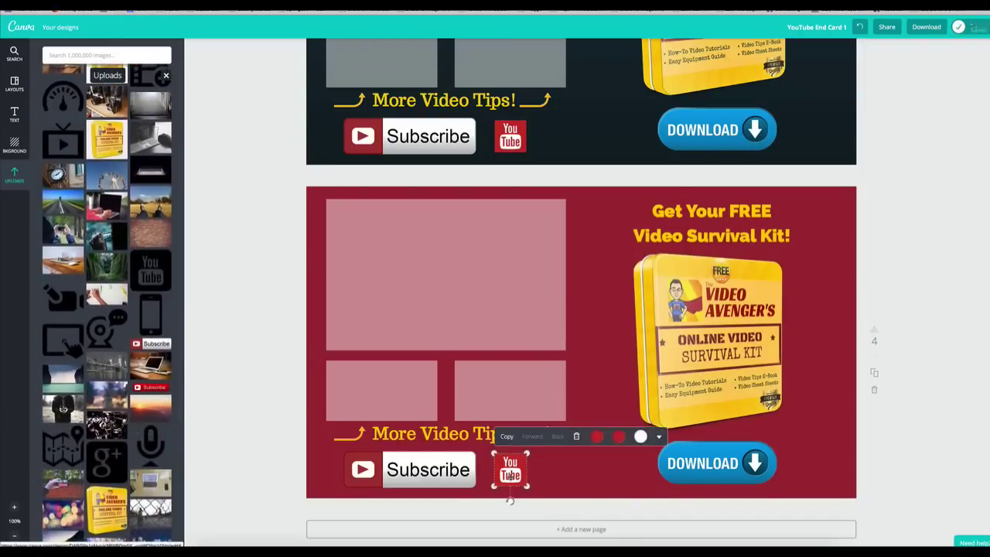
{"action": "key", "text": "Delete"}
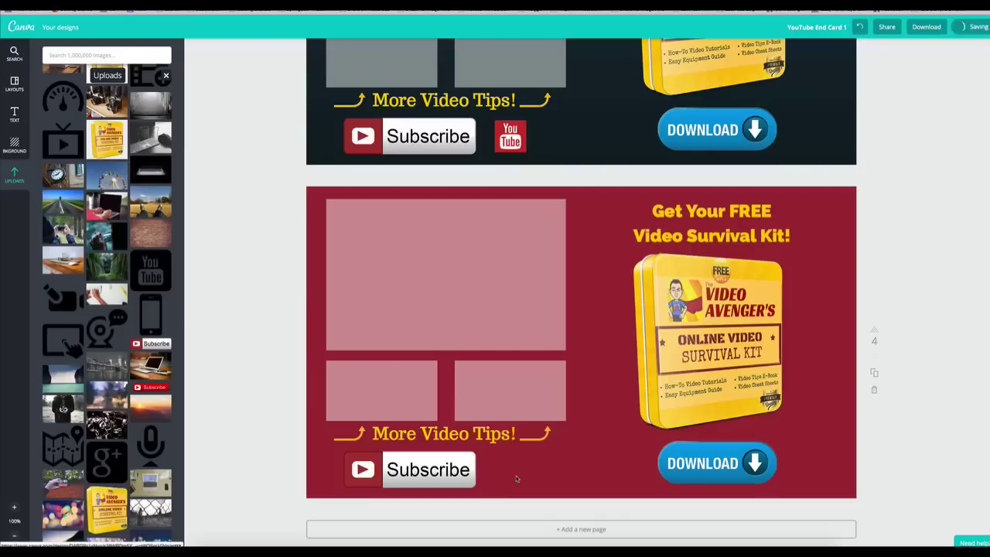
{"action": "left_click_drag", "start_coordinate": [151, 271], "coordinate": [468, 354]}
{"action": "left_click_drag", "start_coordinate": [577, 353], "coordinate": [540, 486]}
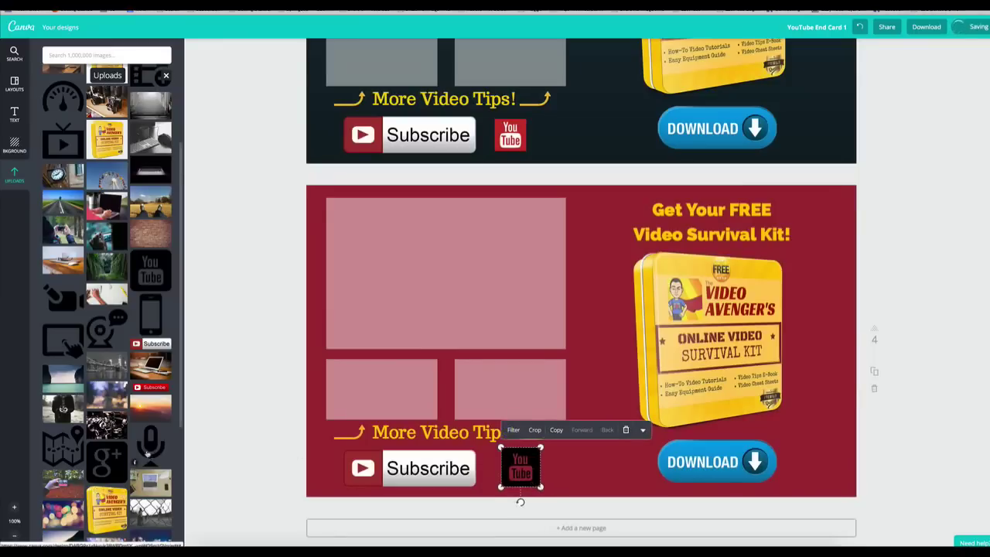
{"action": "scroll", "coordinate": [108, 456], "scroll_direction": "down", "scroll_amount": 1}
{"action": "scroll", "coordinate": [105, 461], "scroll_direction": "down", "scroll_amount": 1}
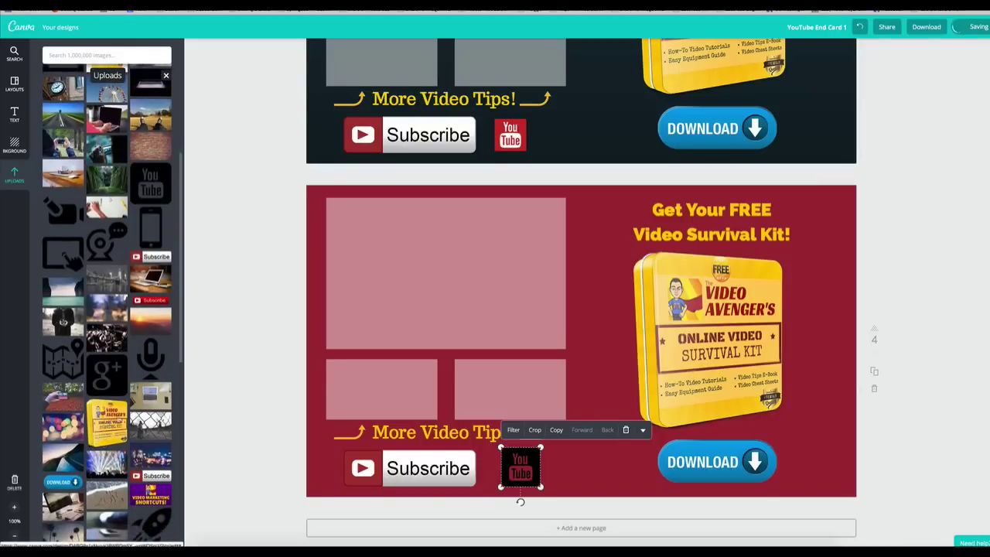
{"action": "left_click_drag", "start_coordinate": [106, 424], "coordinate": [83, 413]}
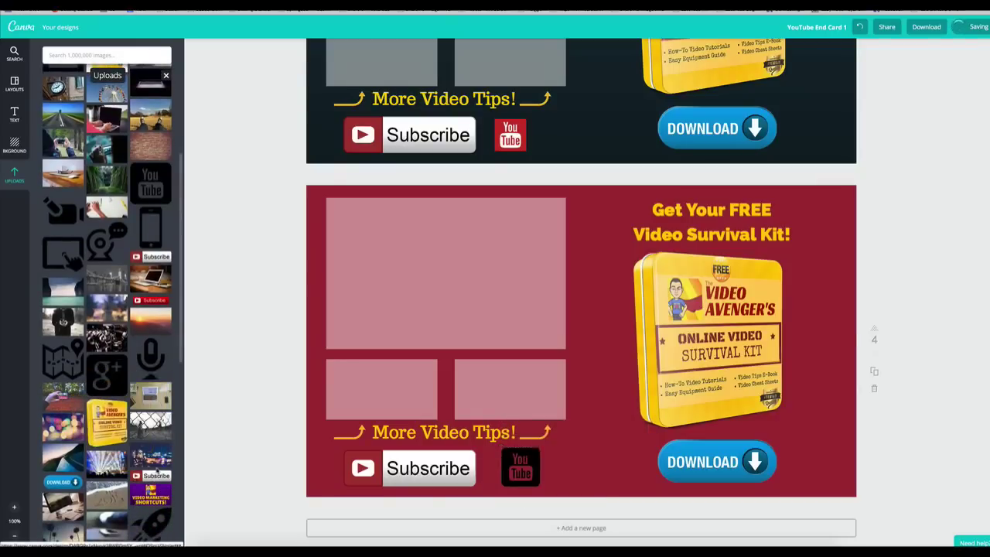
{"action": "scroll", "coordinate": [185, 321], "scroll_direction": "down", "scroll_amount": 3}
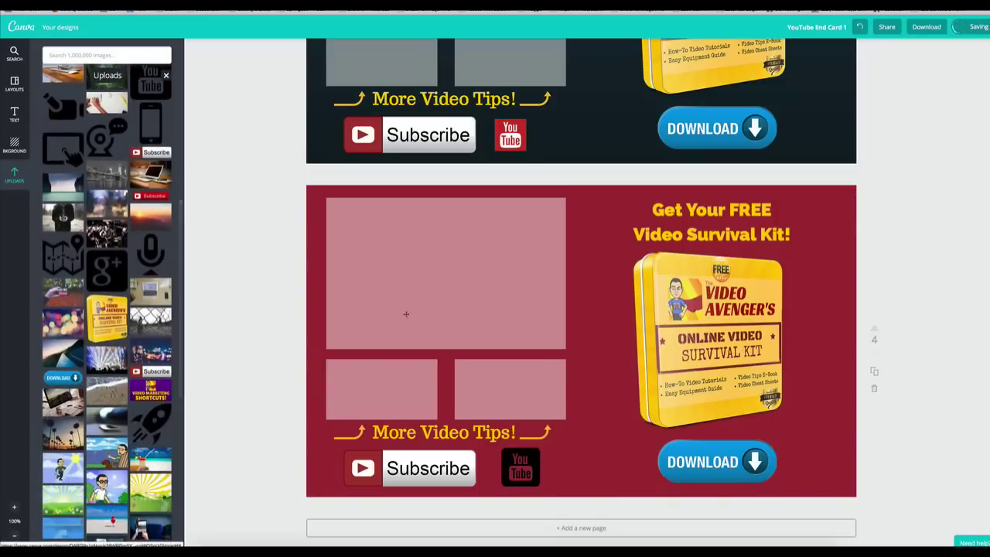
{"action": "left_click", "coordinate": [416, 291]}
{"action": "left_click", "coordinate": [394, 382]}
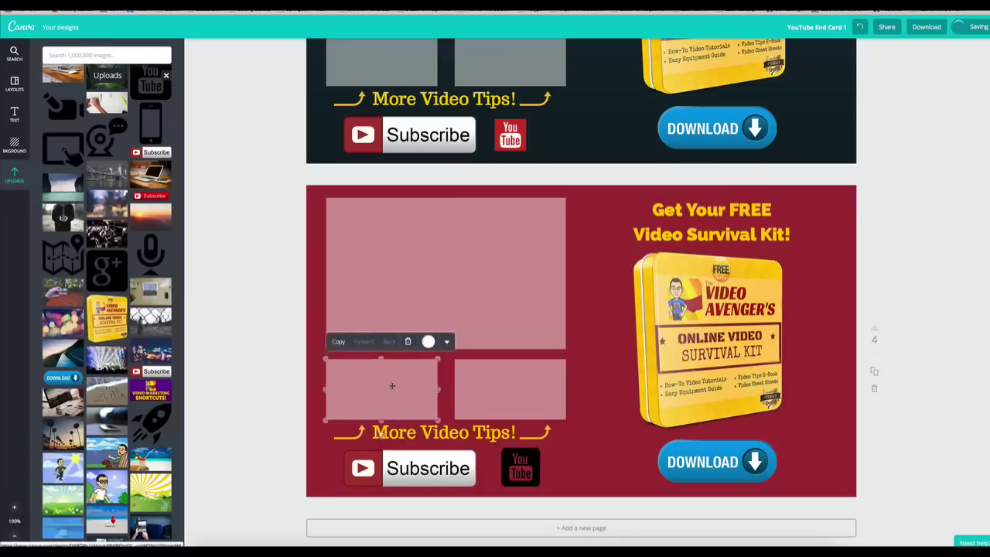
{"action": "left_click", "coordinate": [505, 383]}
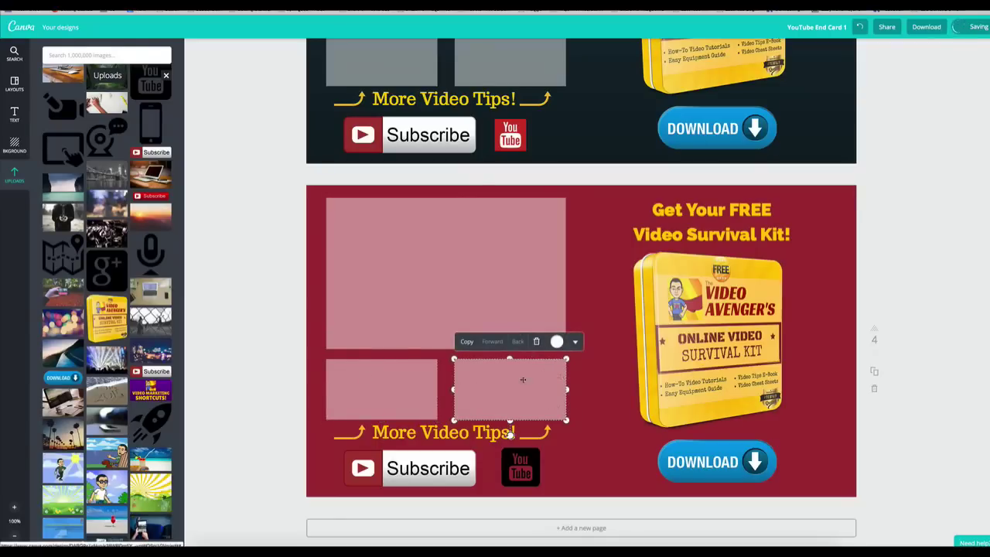
{"action": "scroll", "coordinate": [806, 369], "scroll_direction": "up", "scroll_amount": 3}
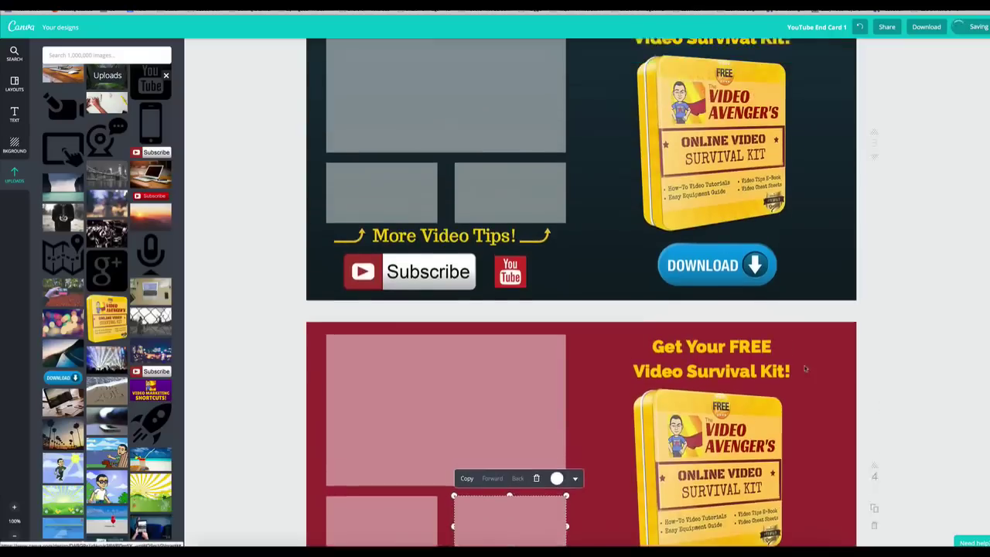
{"action": "scroll", "coordinate": [806, 369], "scroll_direction": "up", "scroll_amount": 15}
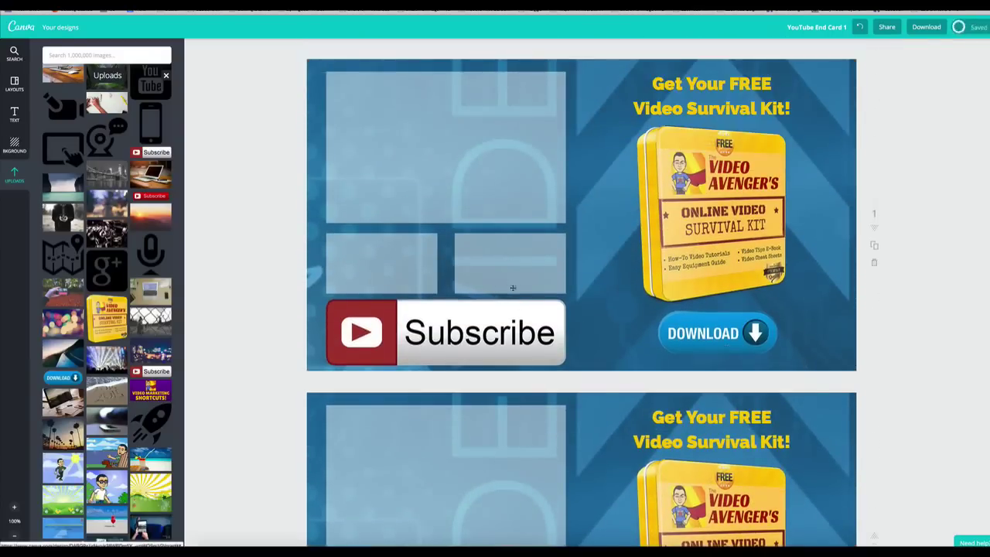
{"action": "scroll", "coordinate": [557, 348], "scroll_direction": "down", "scroll_amount": 4}
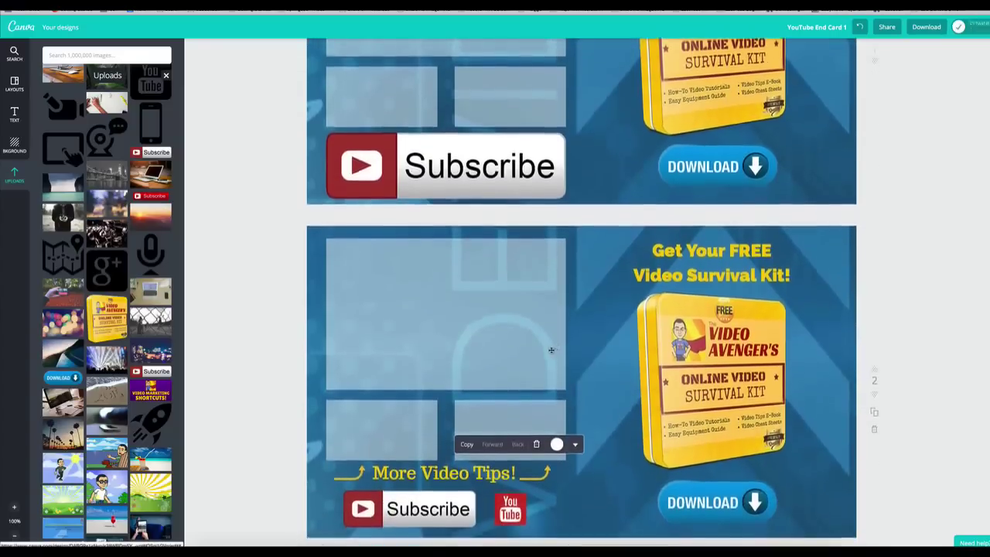
{"action": "scroll", "coordinate": [531, 270], "scroll_direction": "down", "scroll_amount": 5}
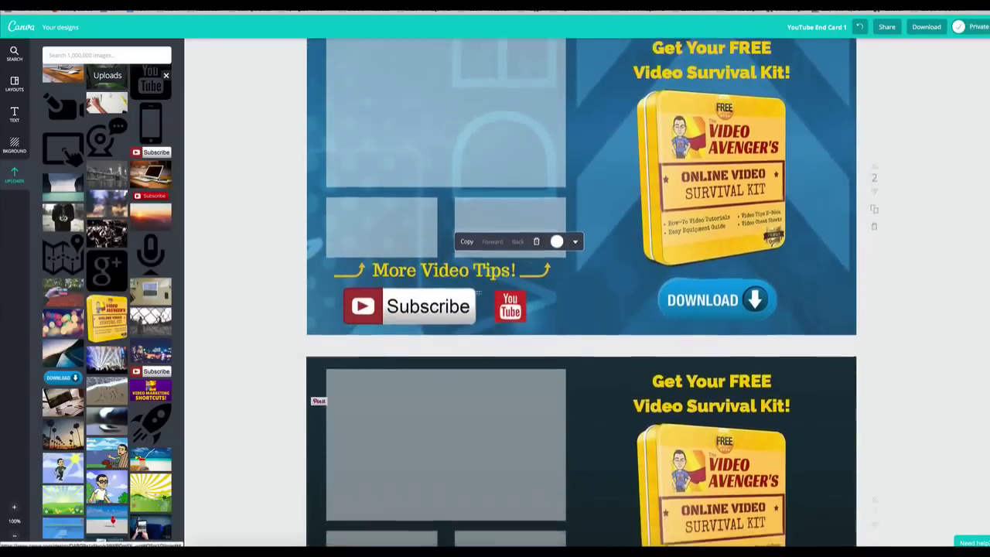
Add a trial Abril Fatface heading beside DOWNLOAD on the blue page, then delete it.
{"action": "left_click", "coordinate": [445, 262]}
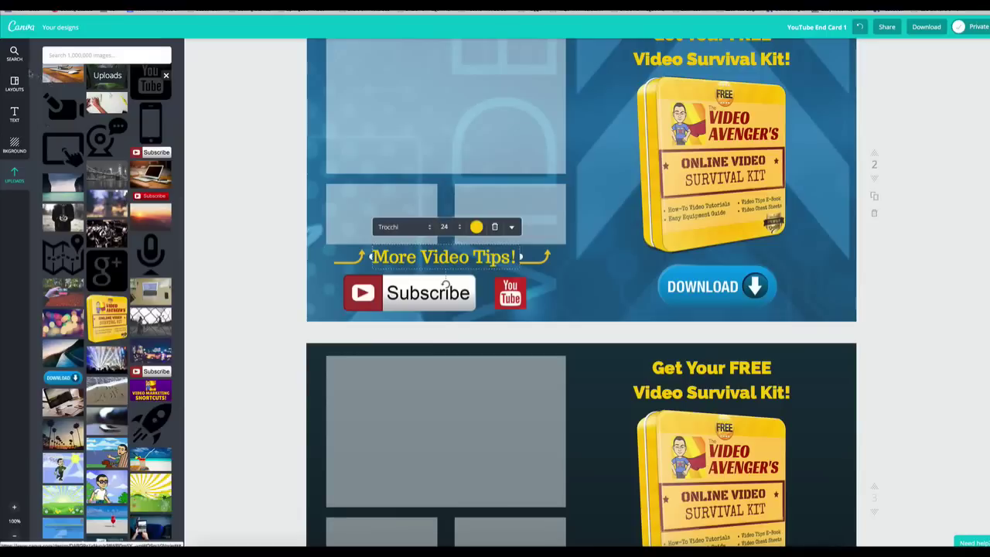
{"action": "left_click", "coordinate": [13, 113]}
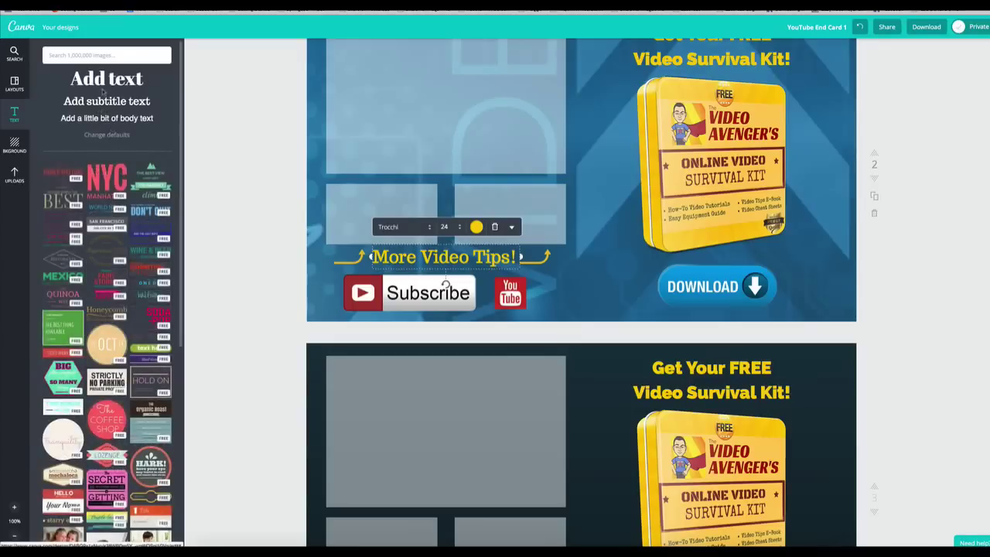
{"action": "left_click", "coordinate": [106, 79]}
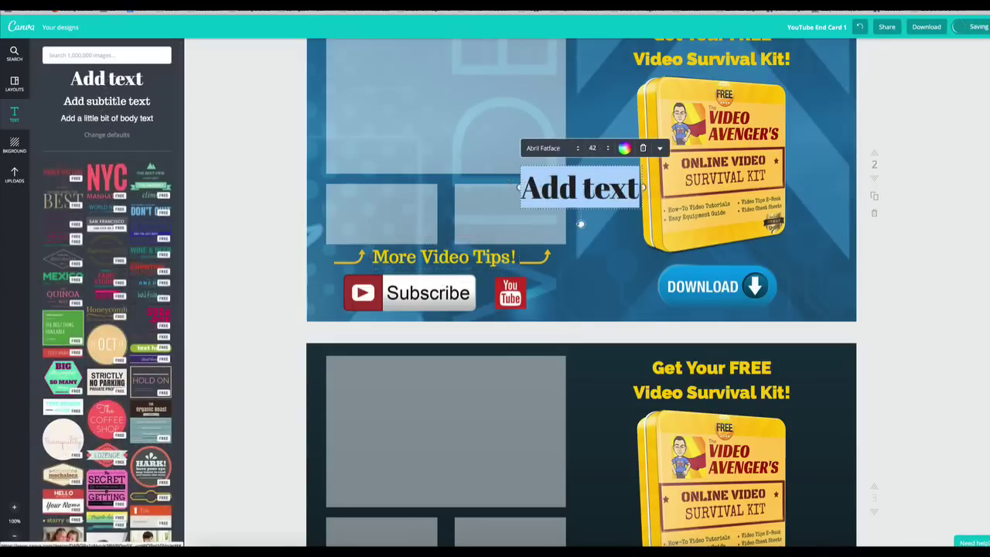
{"action": "left_click", "coordinate": [556, 147]}
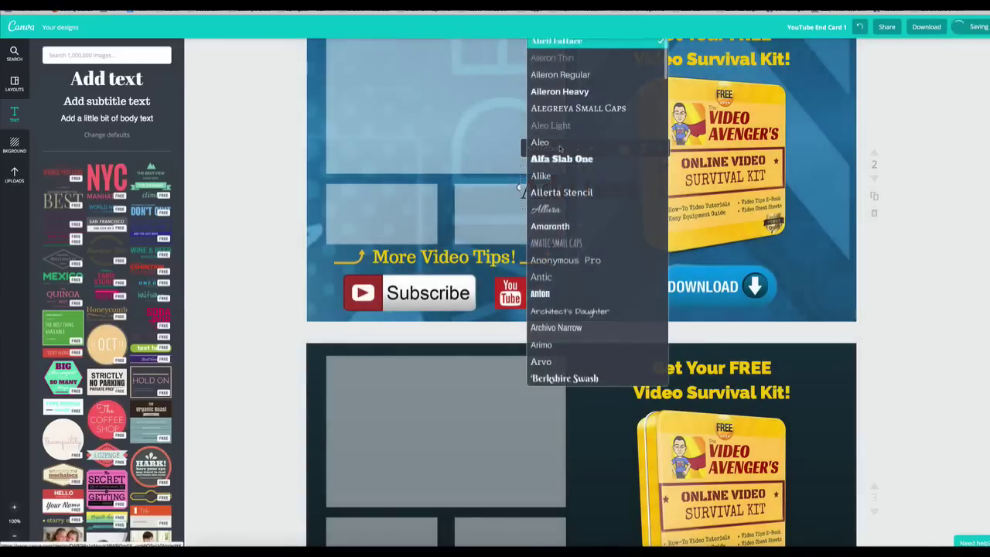
{"action": "key", "text": "Escape"}
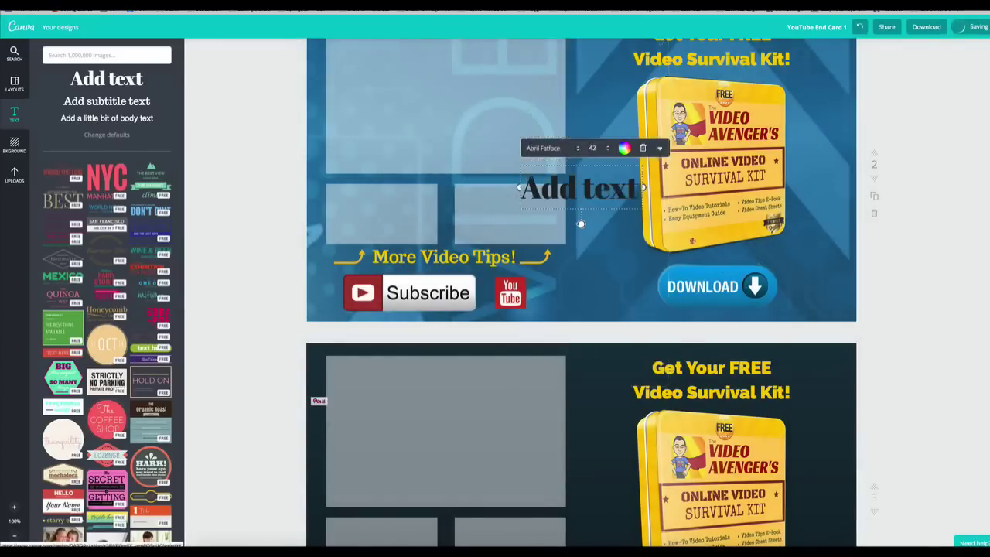
{"action": "key", "text": "ctrl+shift+Right"}
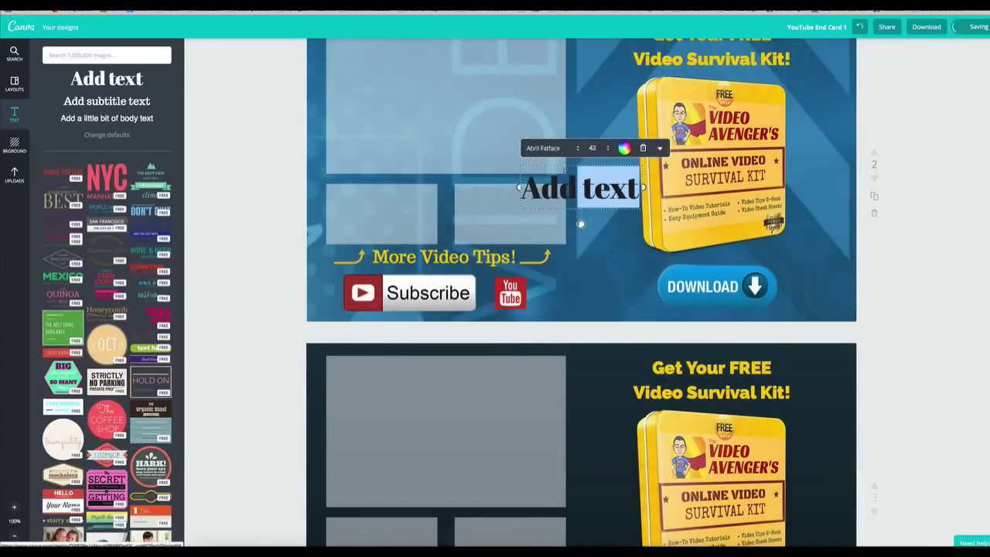
{"action": "left_click_drag", "start_coordinate": [553, 163], "coordinate": [571, 263]}
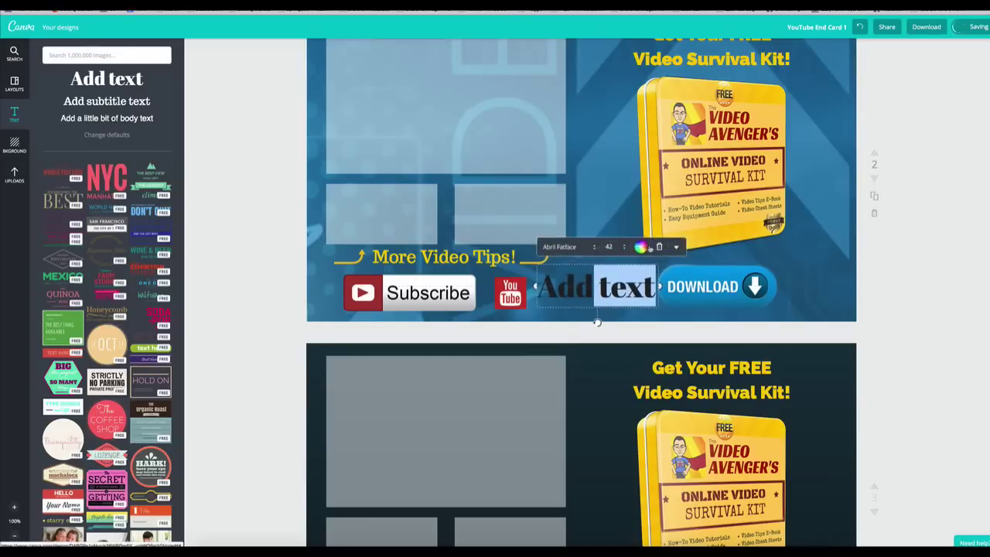
{"action": "key", "text": "Delete"}
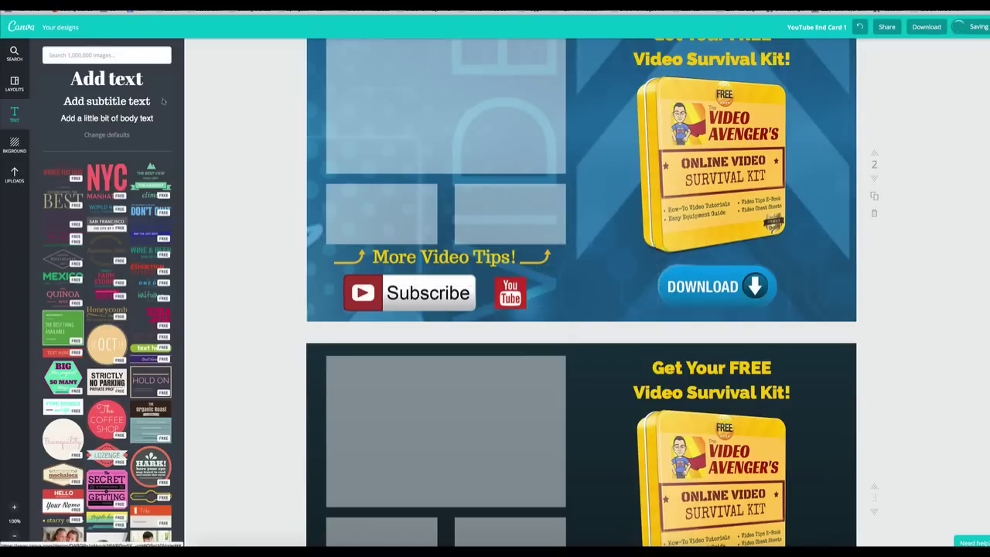
Return to page 1 and download the end card design in the first format option.
{"action": "scroll", "coordinate": [472, 151], "scroll_direction": "up", "scroll_amount": 5}
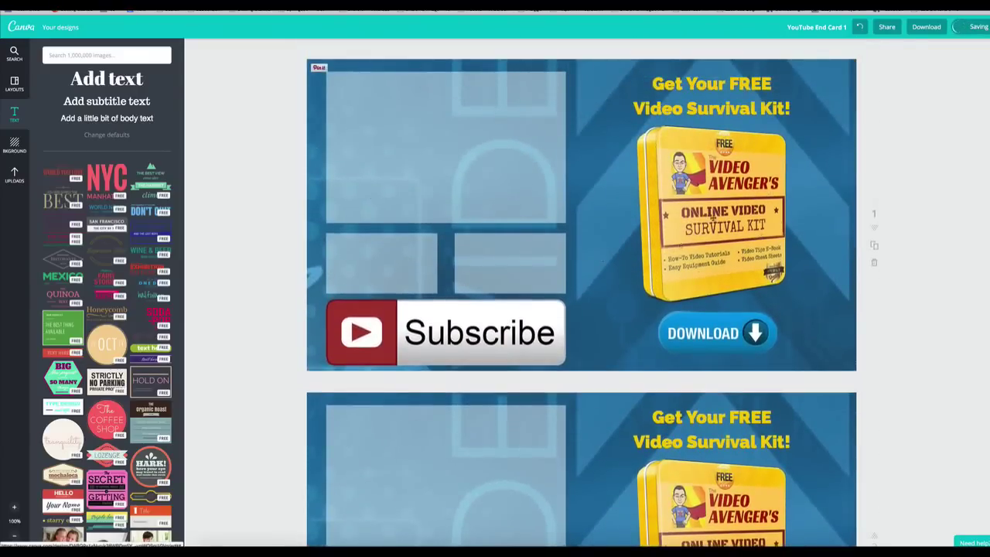
{"action": "left_click", "coordinate": [933, 30]}
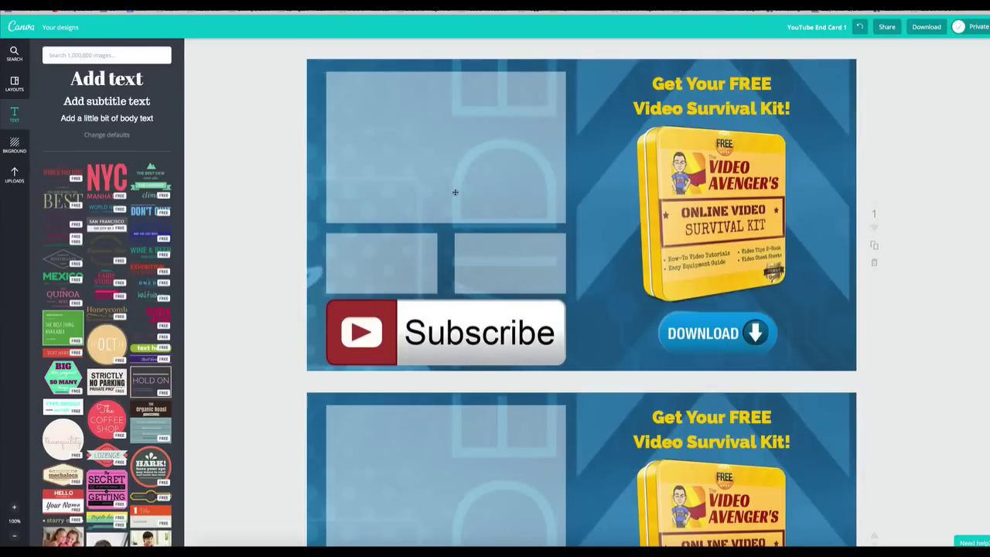
{"action": "scroll", "coordinate": [455, 191], "scroll_direction": "down", "scroll_amount": 1}
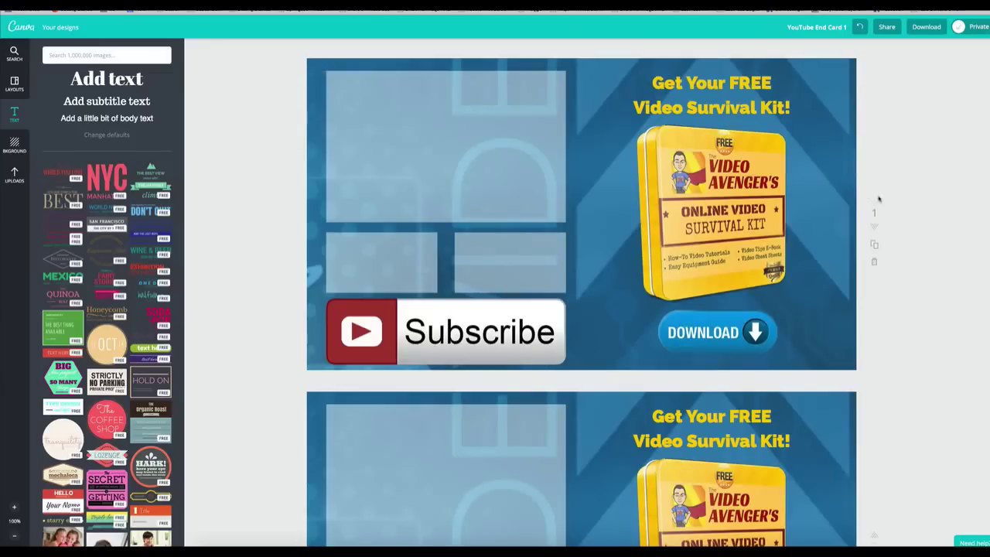
{"action": "scroll", "coordinate": [879, 199], "scroll_direction": "down", "scroll_amount": 1}
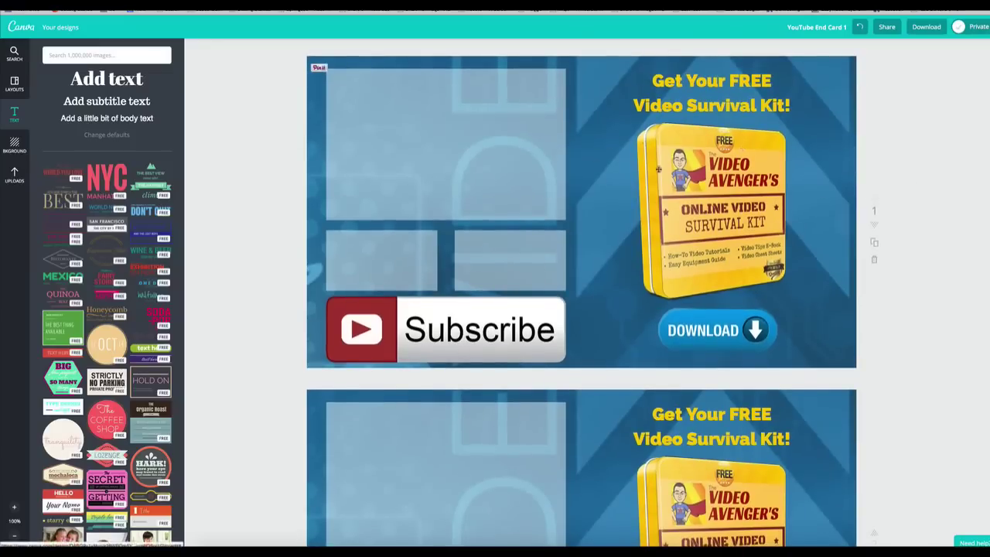
{"action": "scroll", "coordinate": [871, 203], "scroll_direction": "down", "scroll_amount": 1}
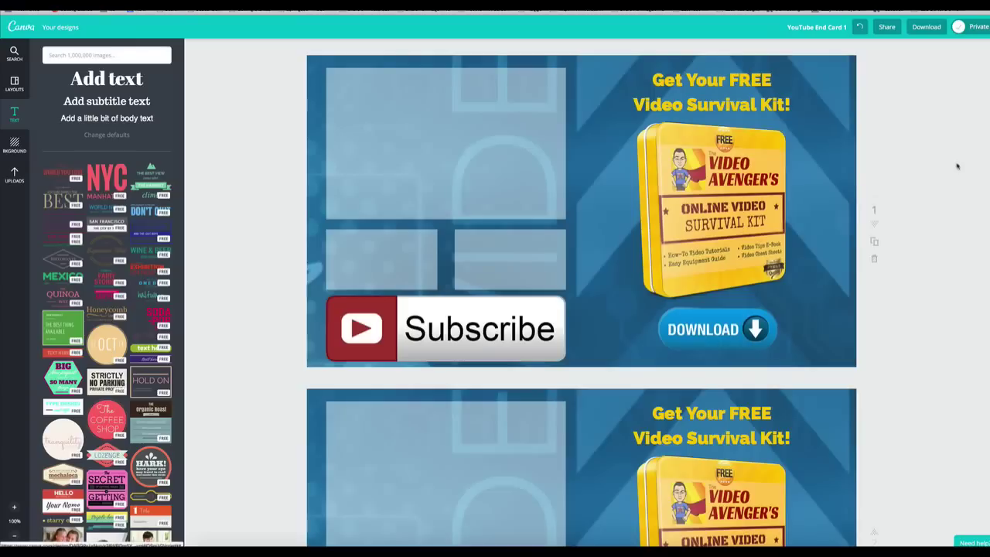
{"action": "scroll", "coordinate": [930, 133], "scroll_direction": "up", "scroll_amount": 1}
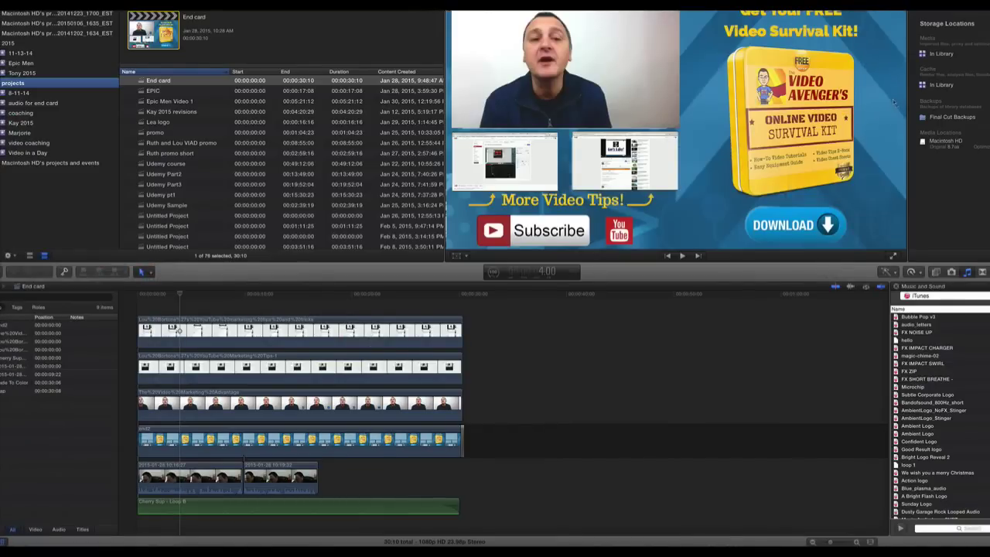
{"action": "scroll", "coordinate": [300, 98], "scroll_direction": "up", "scroll_amount": 1}
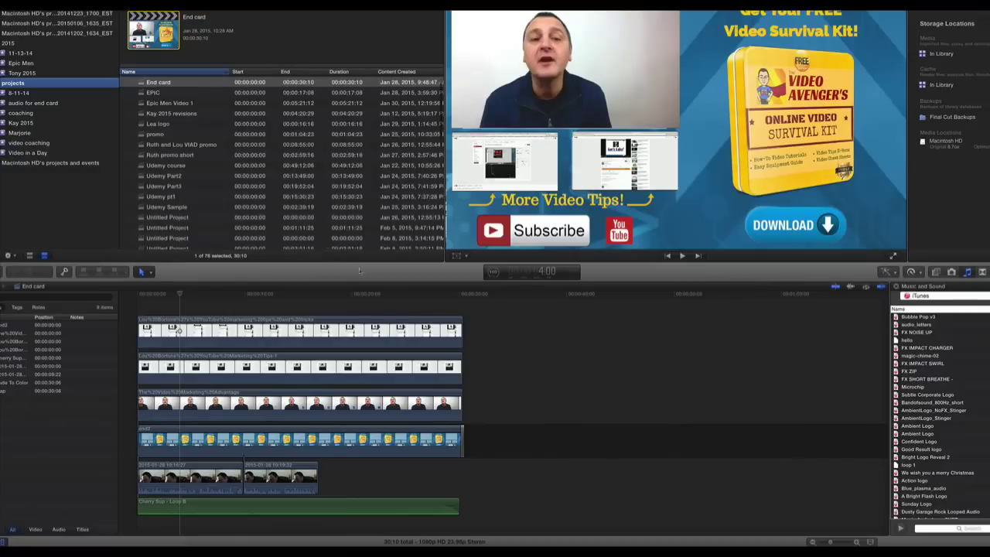
{"action": "left_click", "coordinate": [318, 441]}
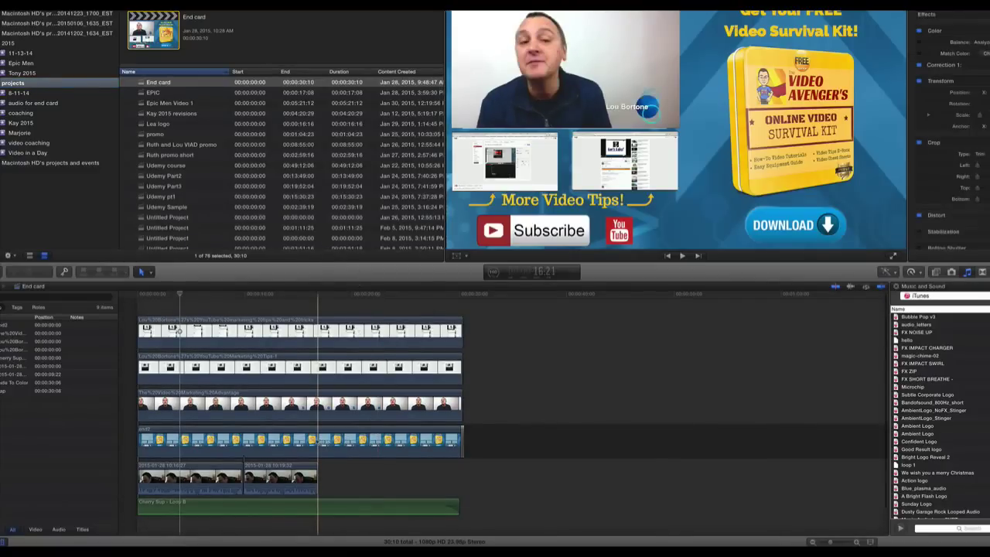
{"action": "left_click", "coordinate": [319, 440]}
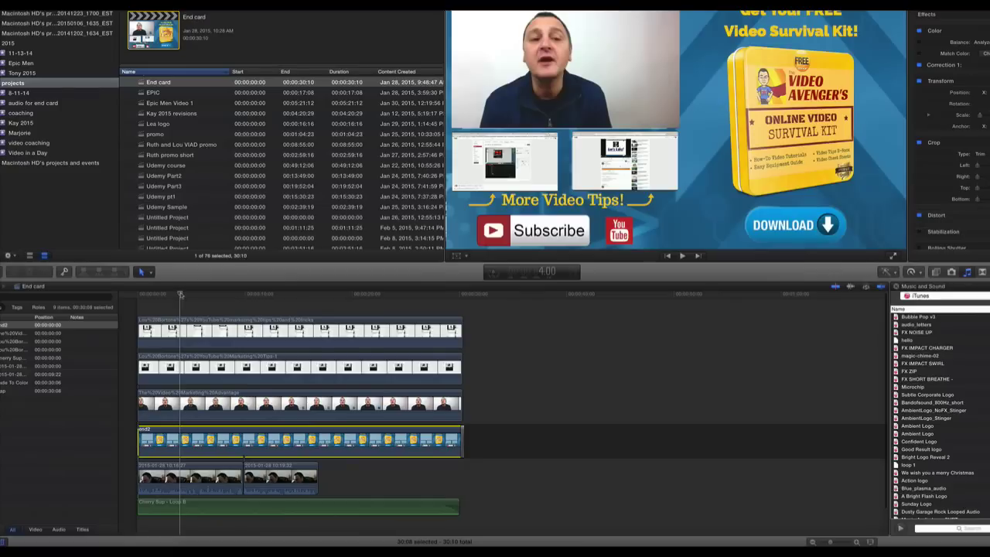
{"action": "key", "text": "space"}
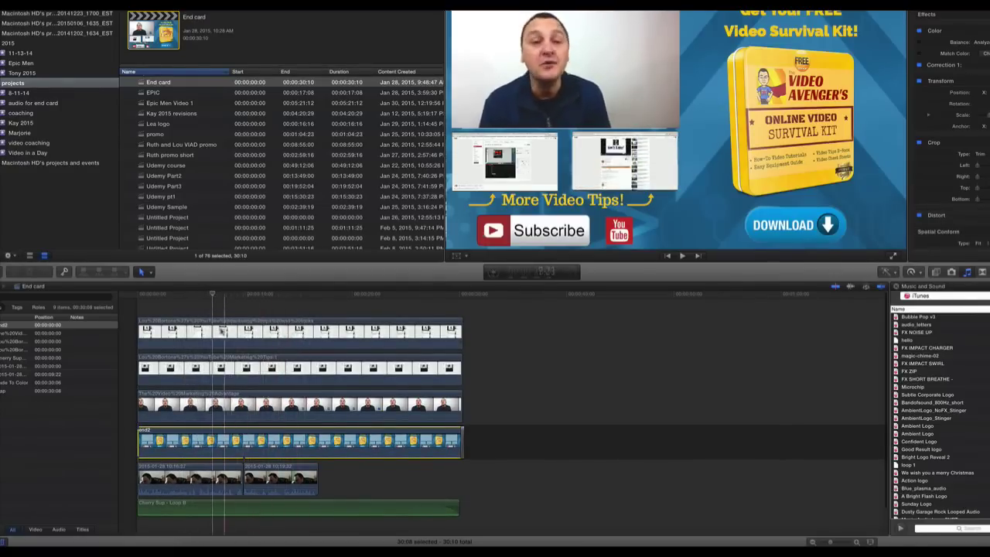
{"action": "left_click", "coordinate": [328, 331]}
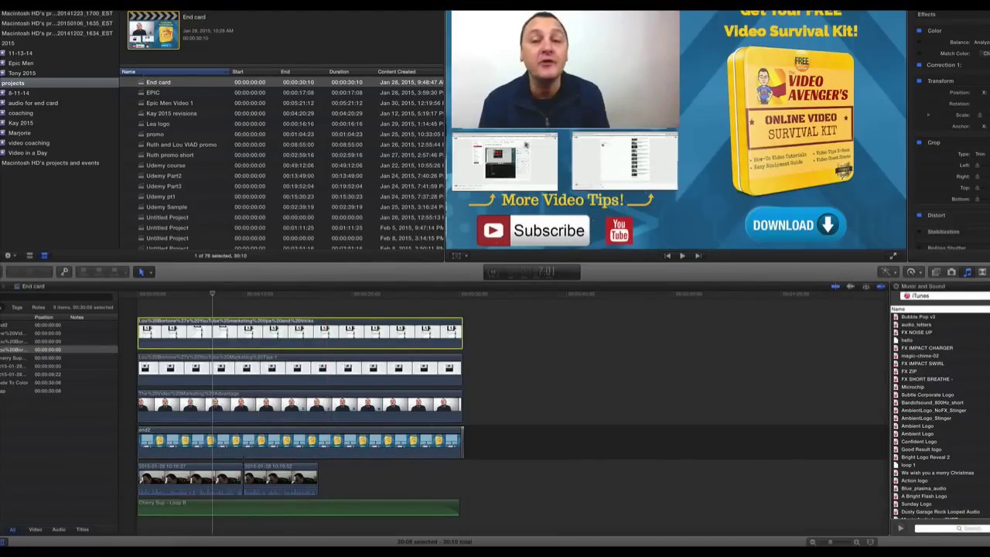
{"action": "key", "text": "shift+super+a"}
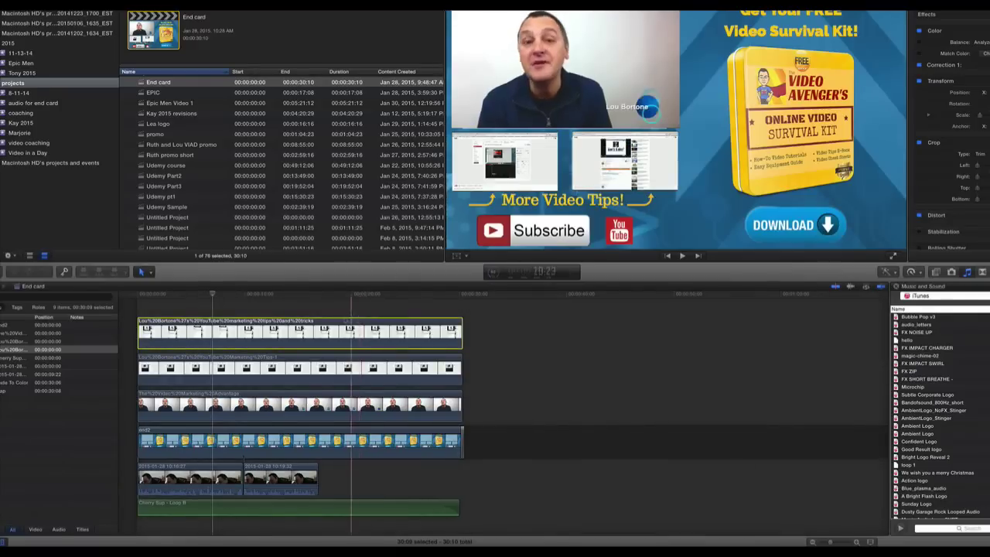
{"action": "left_click", "coordinate": [318, 331]}
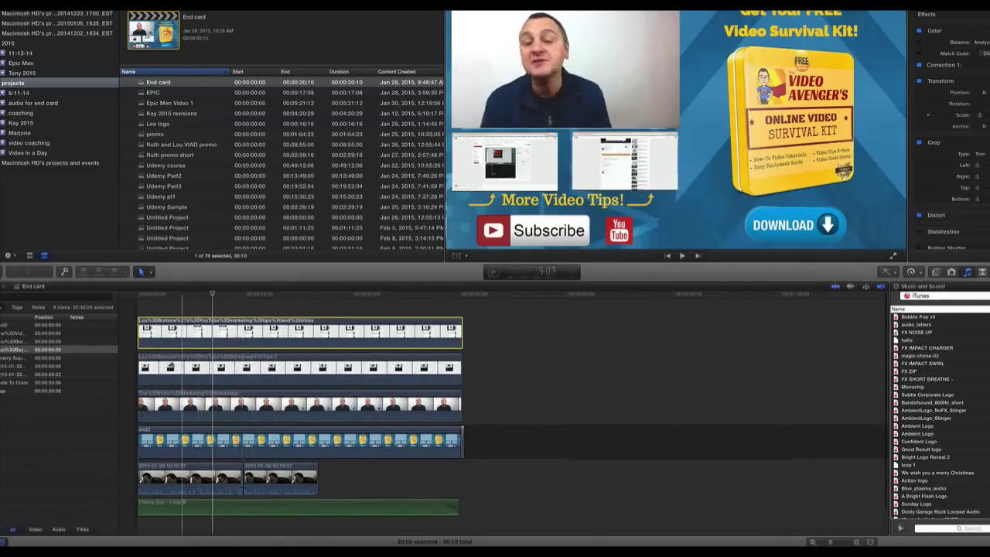
{"action": "left_click", "coordinate": [191, 296]}
{"action": "left_click_drag", "start_coordinate": [191, 297], "coordinate": [136, 302]}
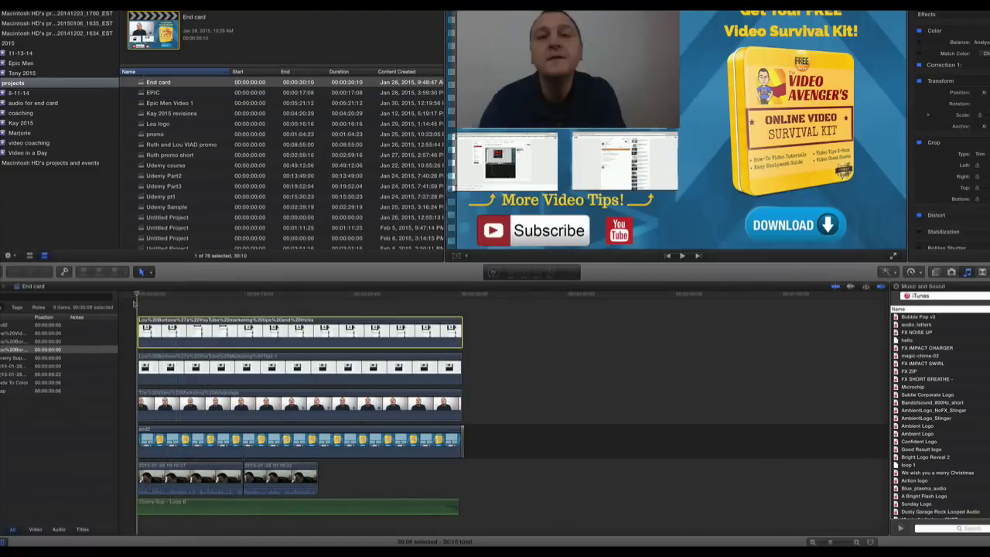
{"action": "key", "text": "space"}
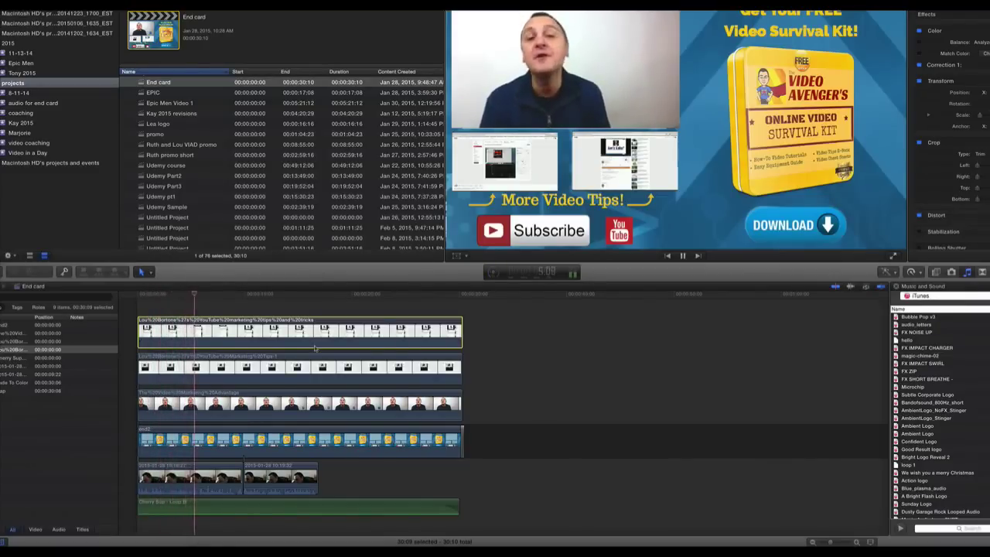
{"action": "key", "text": "XF86AudioRaiseVolume"}
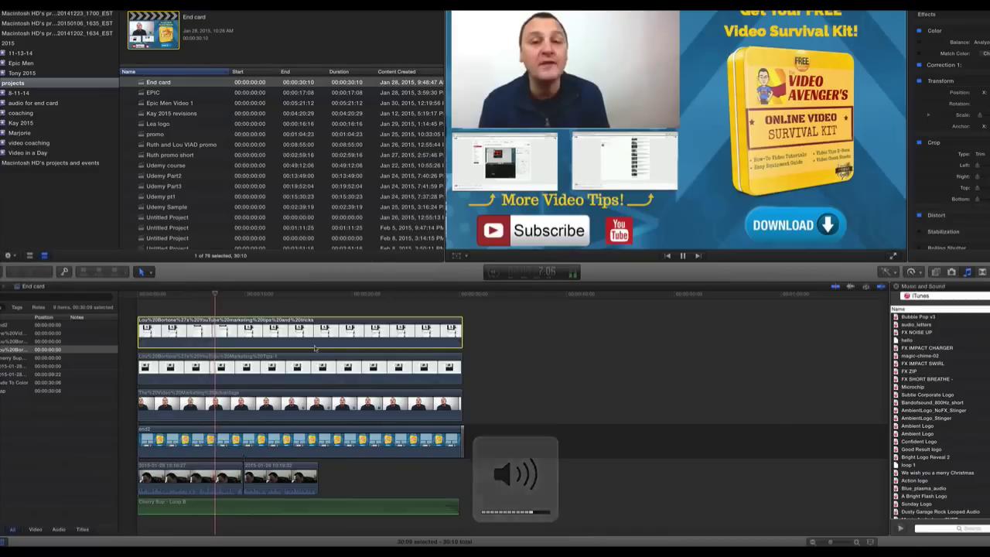
{"action": "key", "text": "XF86AudioRaiseVolume"}
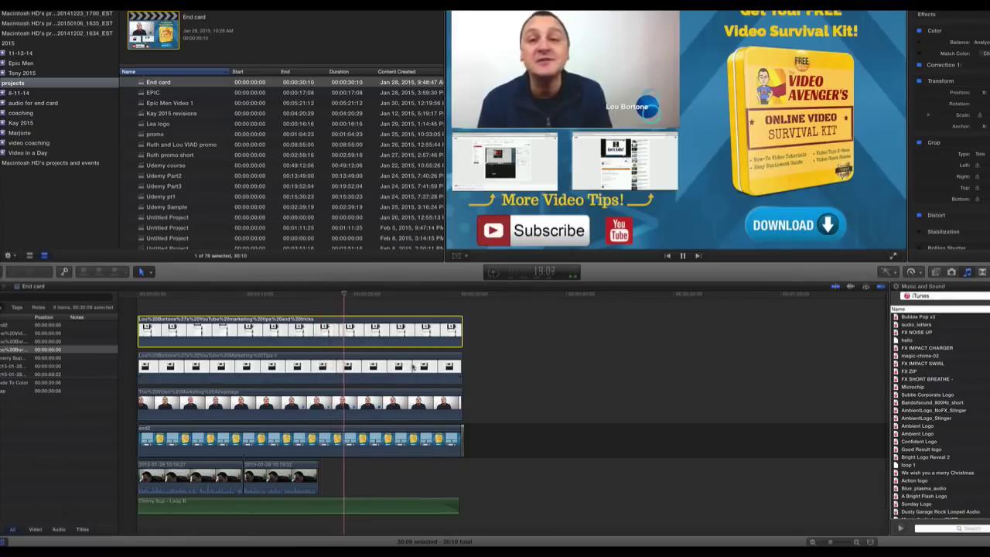
{"action": "key", "text": "space"}
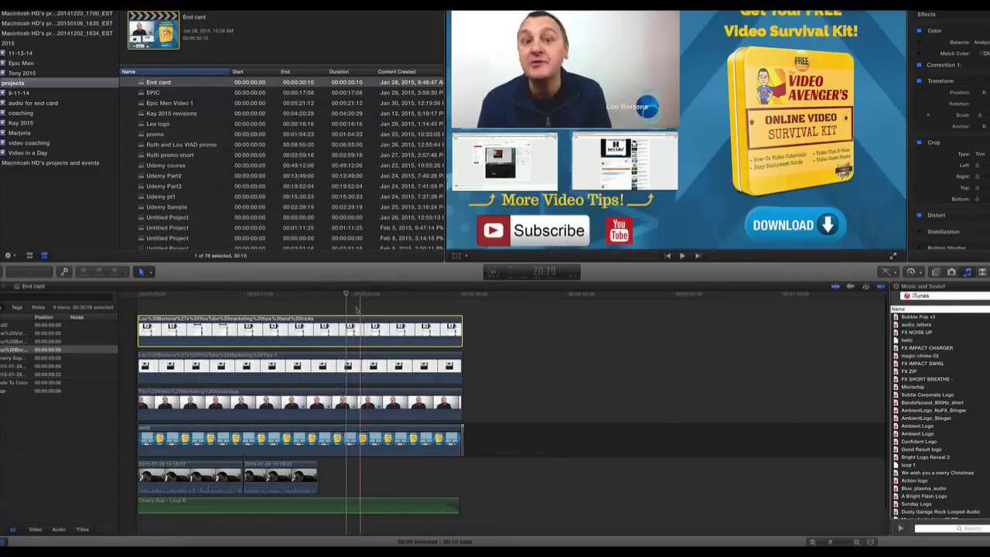
{"action": "left_click_drag", "start_coordinate": [348, 294], "coordinate": [379, 297]}
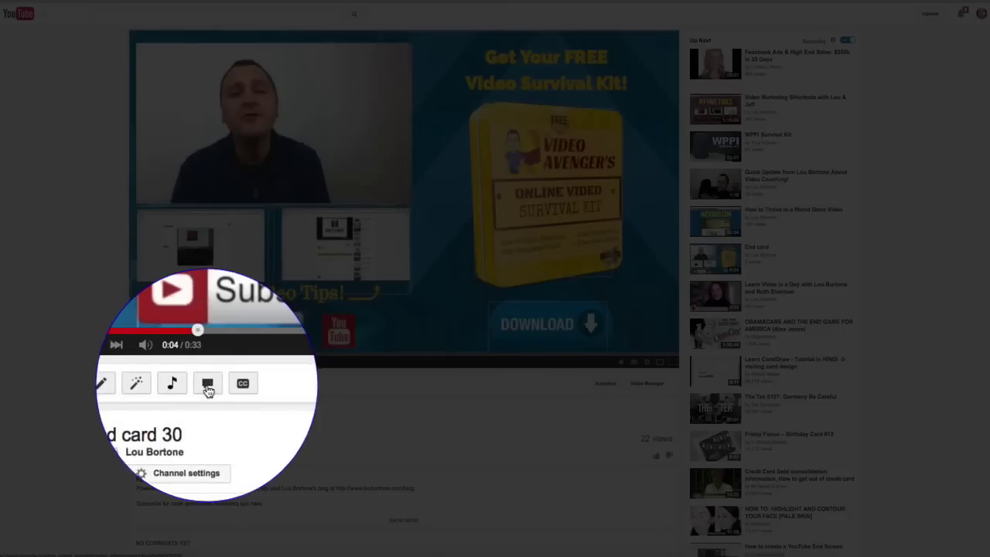
Open the annotations editor for 'End card 30' from the Annotations icon below the player.
{"action": "left_click", "coordinate": [208, 391]}
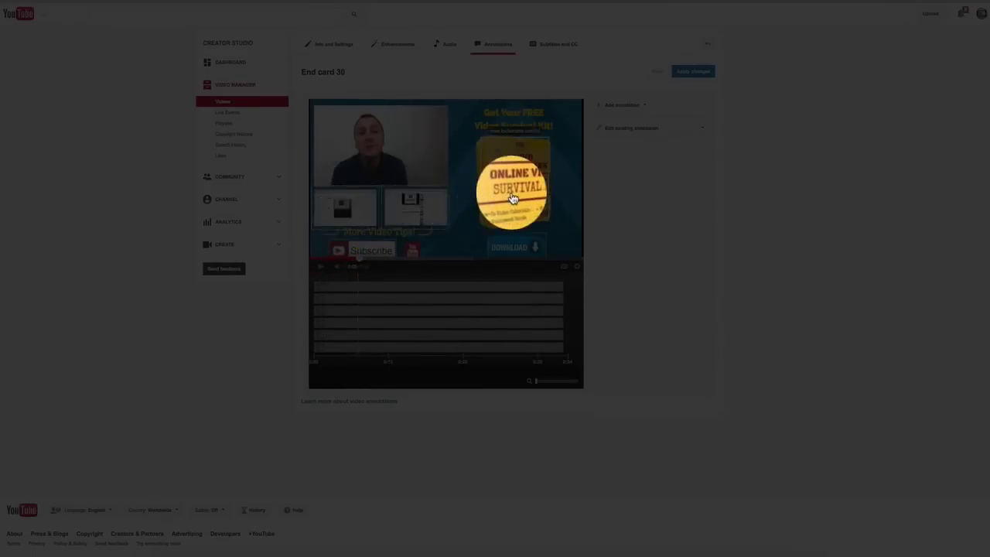
Open the Spotlight editing panel for the annotation over the product box.
{"action": "left_click", "coordinate": [417, 346]}
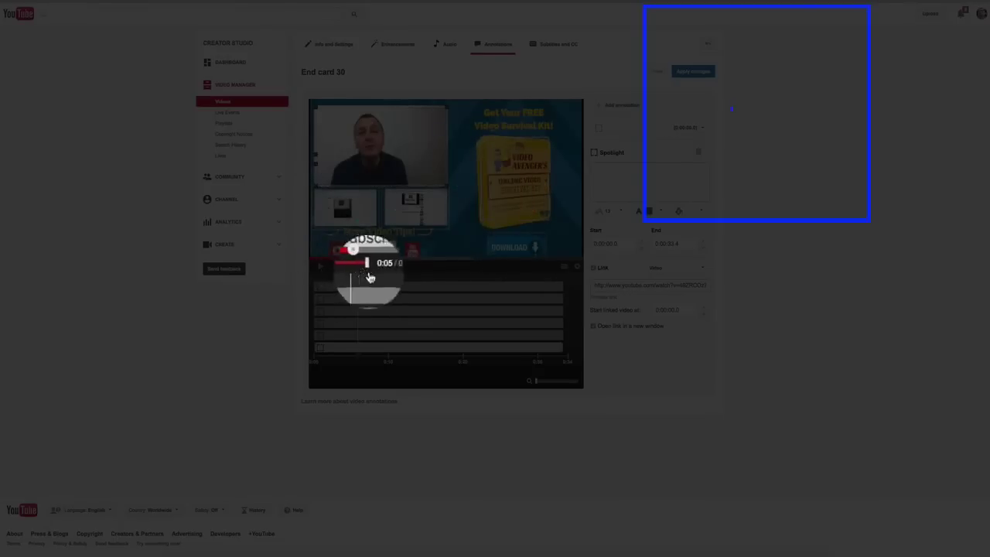
Switch the spotlight's link to Associated Website and select its URL for editing.
{"action": "left_click", "coordinate": [512, 196]}
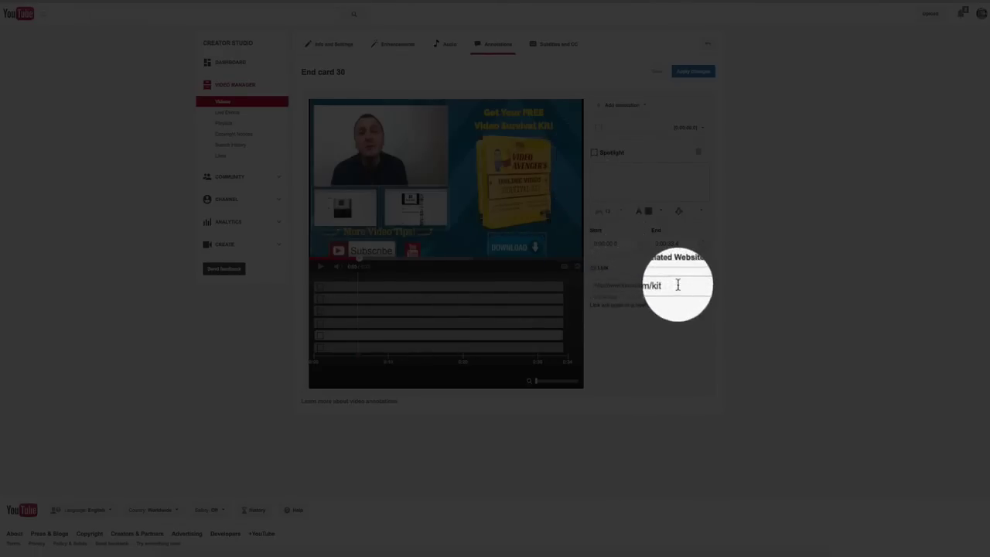
{"action": "left_click_drag", "start_coordinate": [679, 285], "coordinate": [593, 285]}
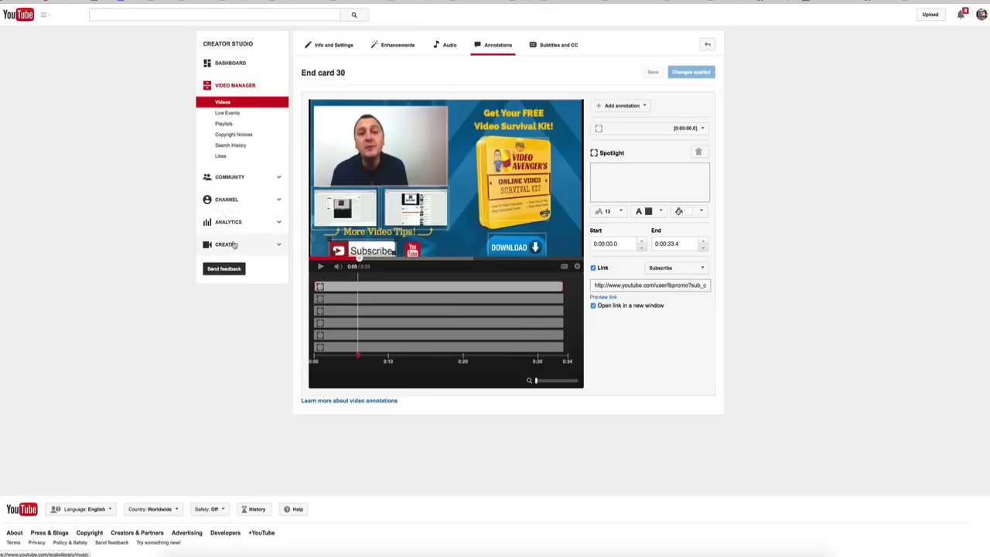
In Video Editor, put the Video VIP Group clip on the audio track, then open the Audio Library.
{"action": "left_click", "coordinate": [226, 244]}
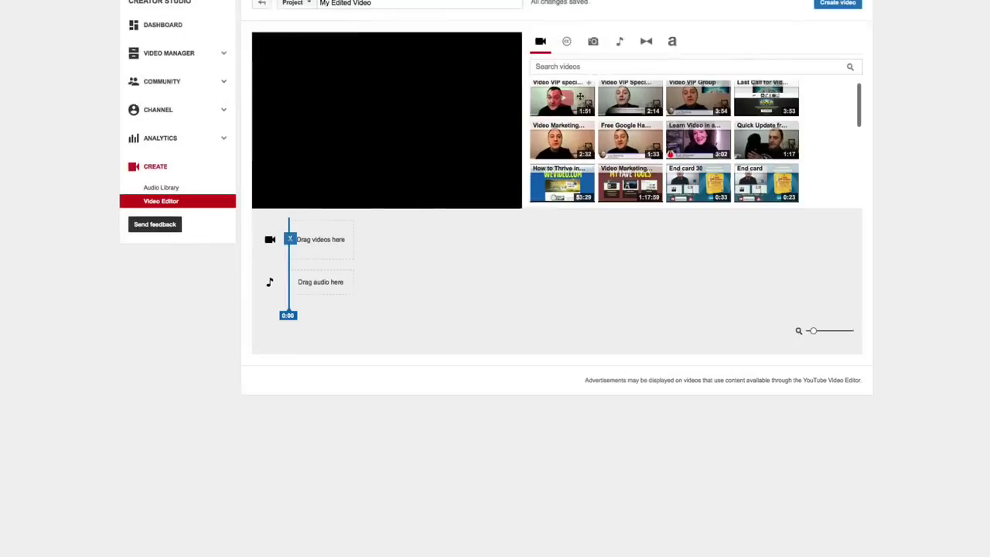
{"action": "scroll", "coordinate": [630, 101], "scroll_direction": "up", "scroll_amount": 1}
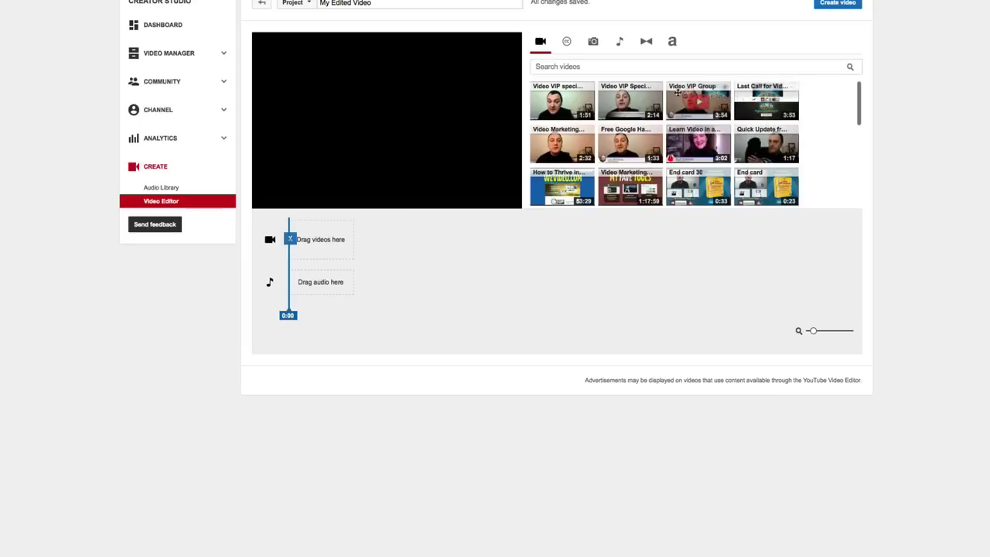
{"action": "left_click_drag", "start_coordinate": [677, 93], "coordinate": [296, 275]}
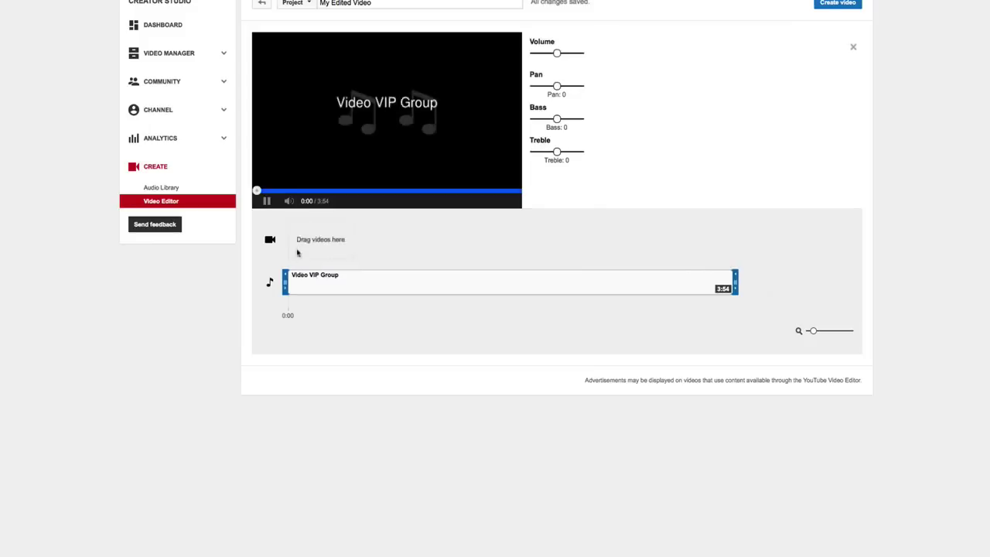
{"action": "left_click", "coordinate": [267, 201]}
{"action": "left_click", "coordinate": [160, 188]}
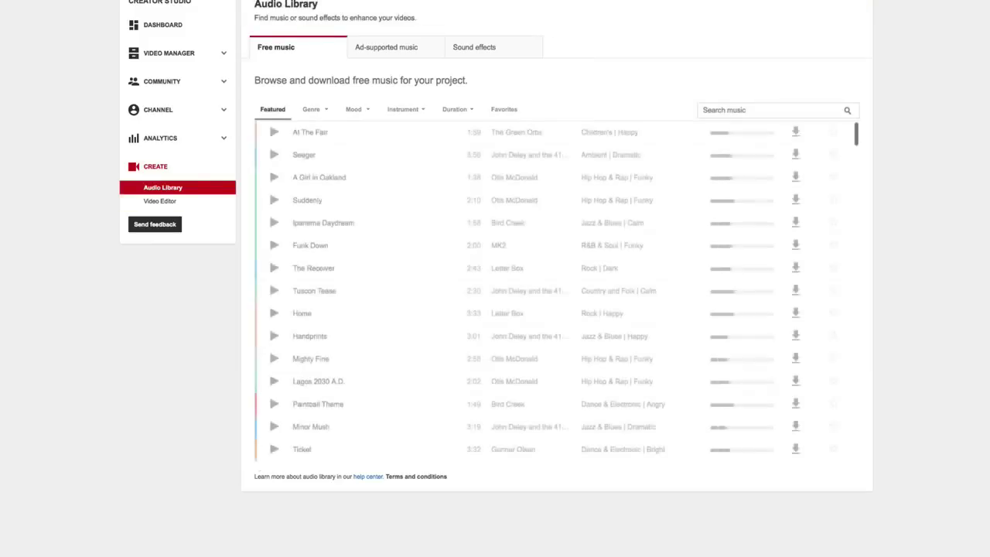
Back in the project, place End card 30 after Video VIP Group on the audio track.
{"action": "left_click", "coordinate": [158, 202]}
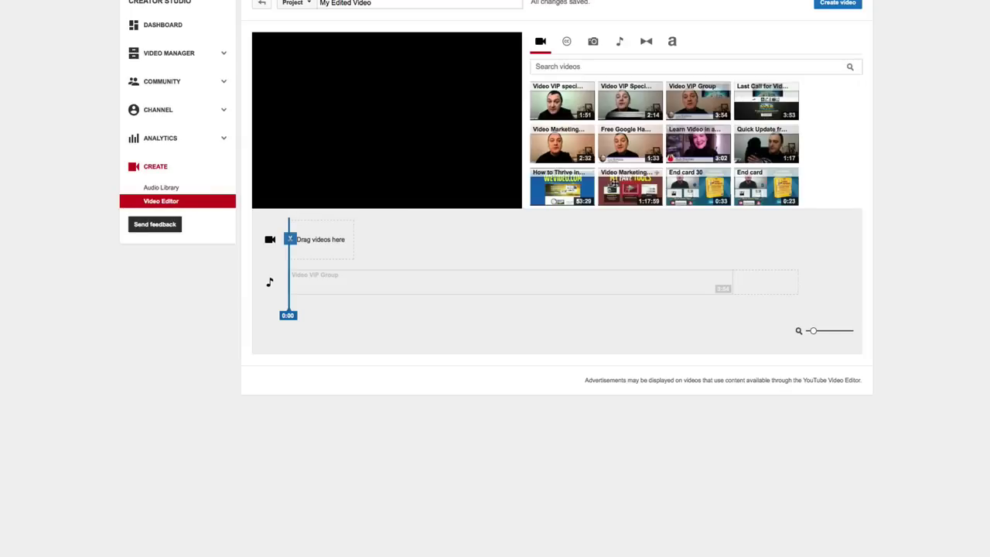
{"action": "left_click_drag", "start_coordinate": [679, 185], "coordinate": [642, 234]}
{"action": "left_click_drag", "start_coordinate": [629, 186], "coordinate": [410, 294]}
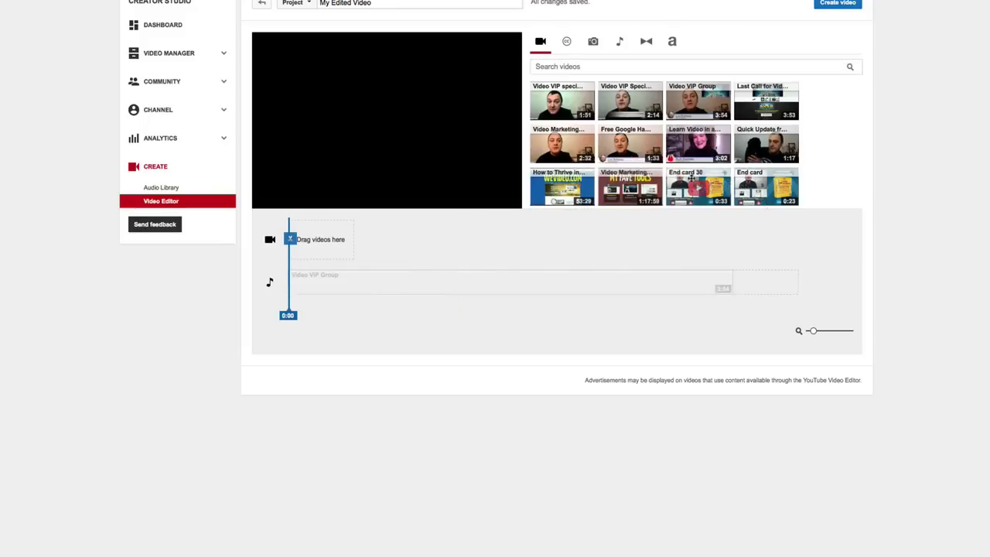
{"action": "left_click_drag", "start_coordinate": [691, 179], "coordinate": [746, 284]}
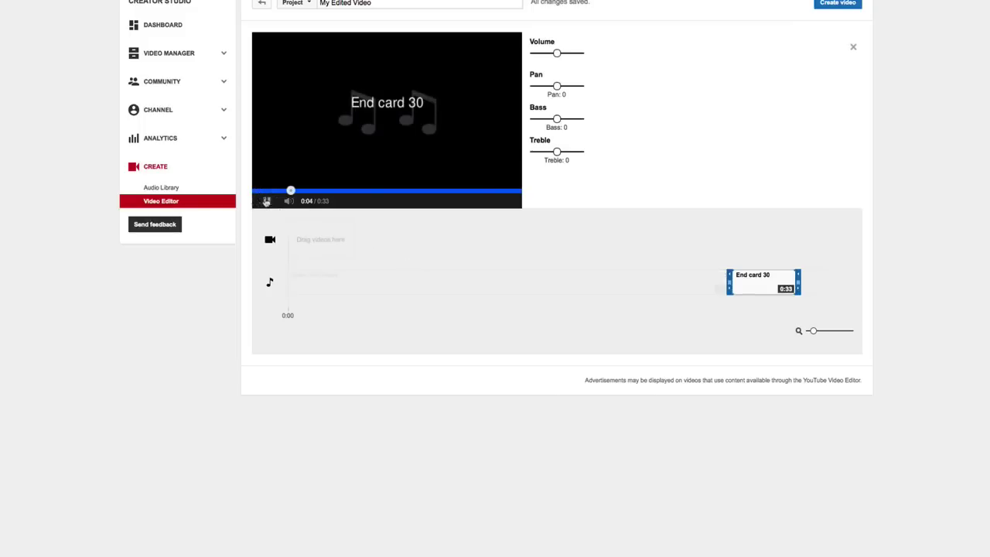
{"action": "left_click", "coordinate": [641, 256]}
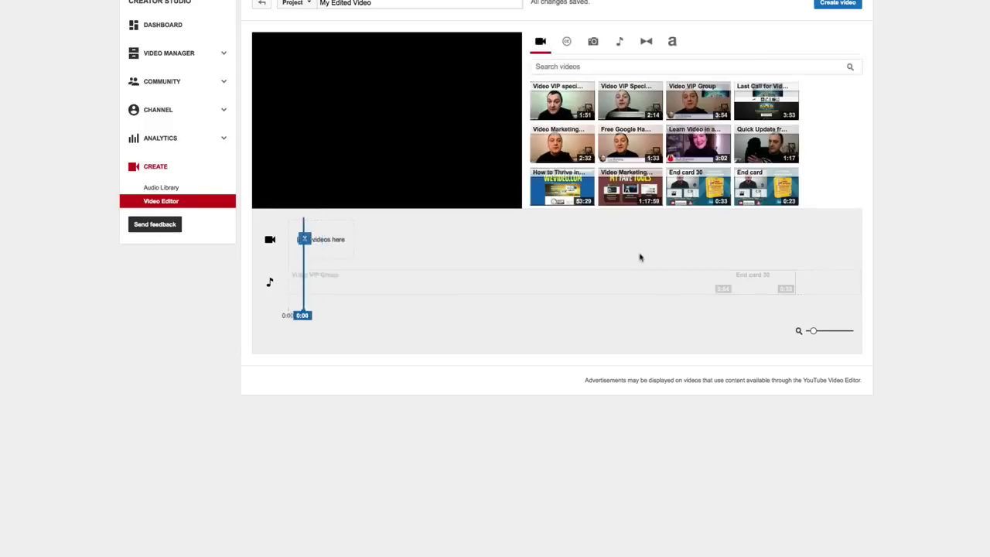
{"action": "left_click", "coordinate": [756, 282]}
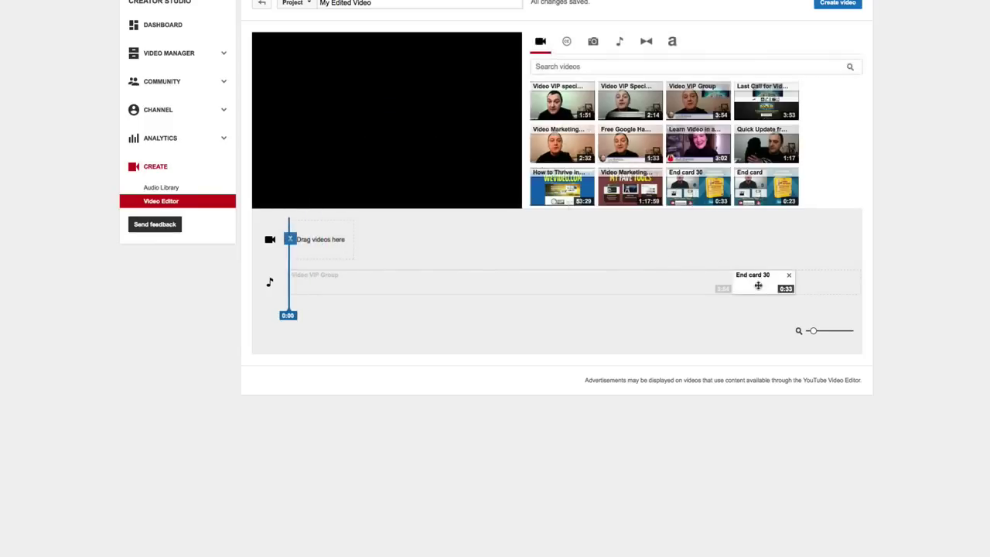
{"action": "left_click", "coordinate": [765, 235]}
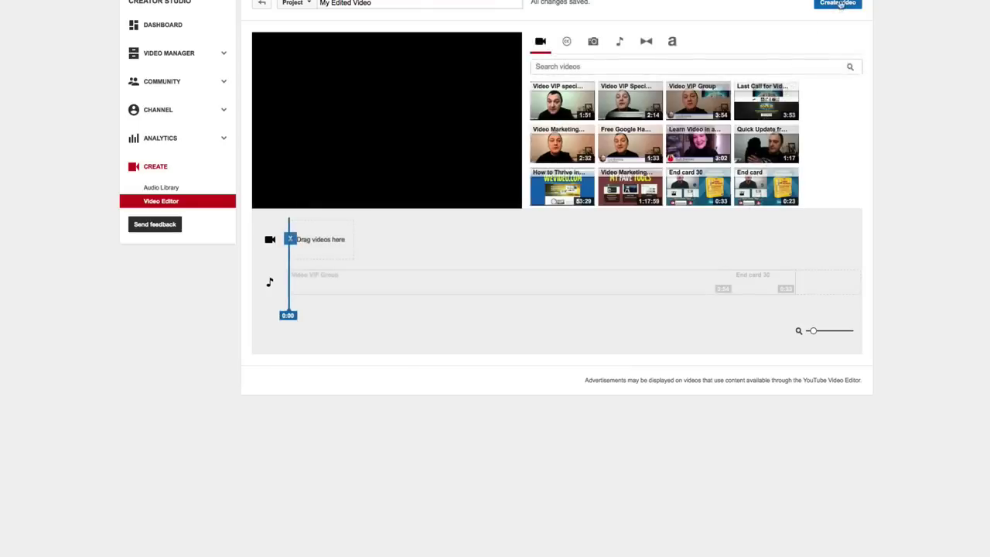
{"action": "scroll", "coordinate": [841, 3], "scroll_direction": "up", "scroll_amount": 1}
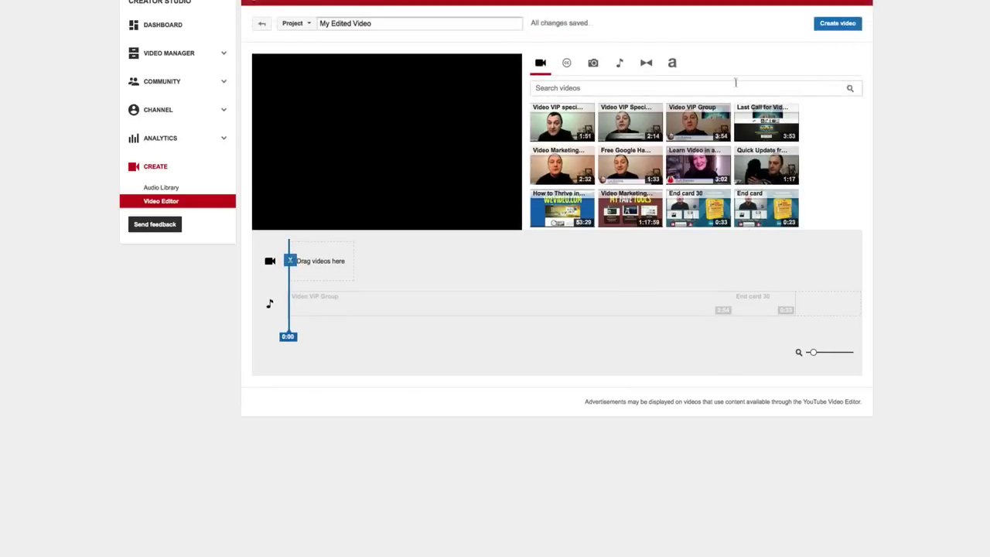
Retitle the project 'end card test', try Create video, and preview the End card thumbnail.
{"action": "triple_click", "coordinate": [374, 24]}
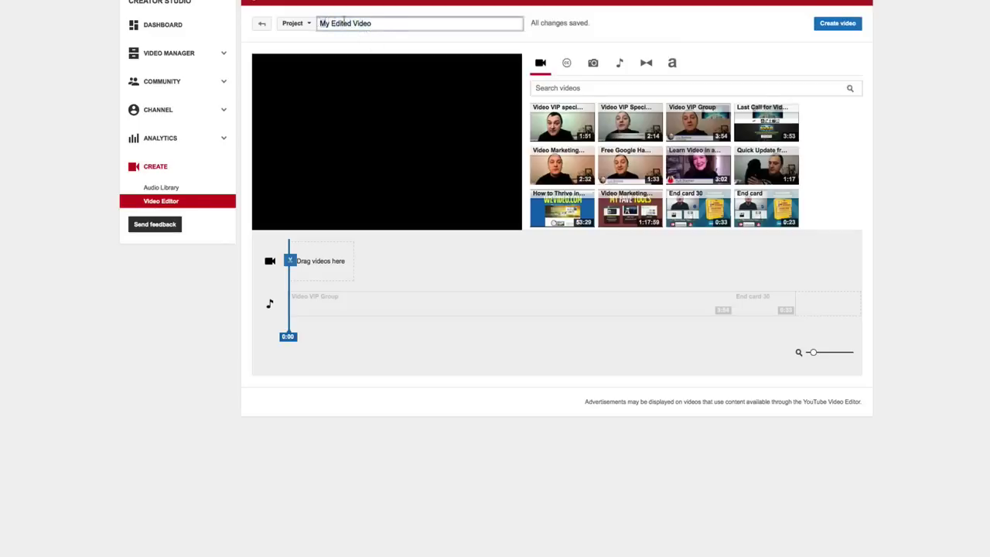
{"action": "type", "text": "end card test"}
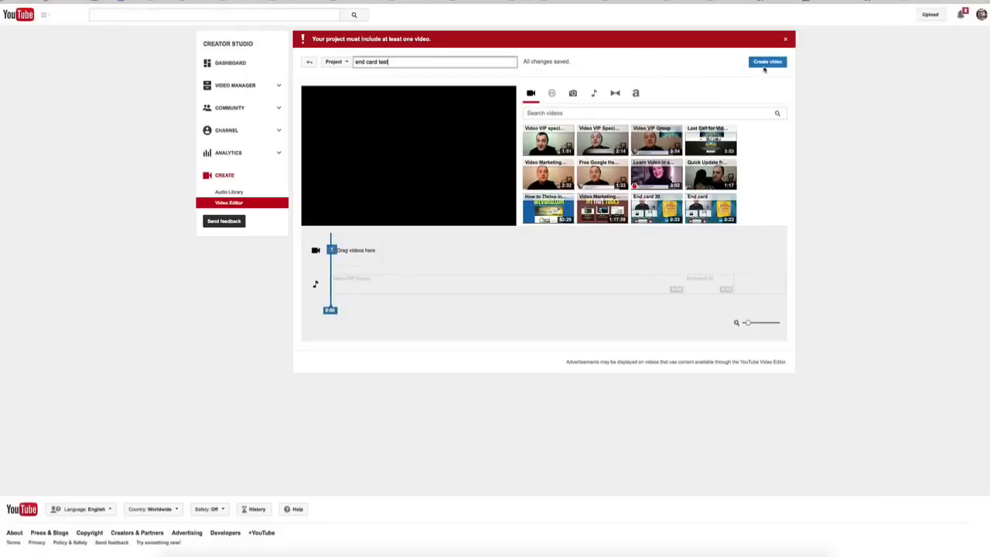
{"action": "left_click", "coordinate": [764, 67]}
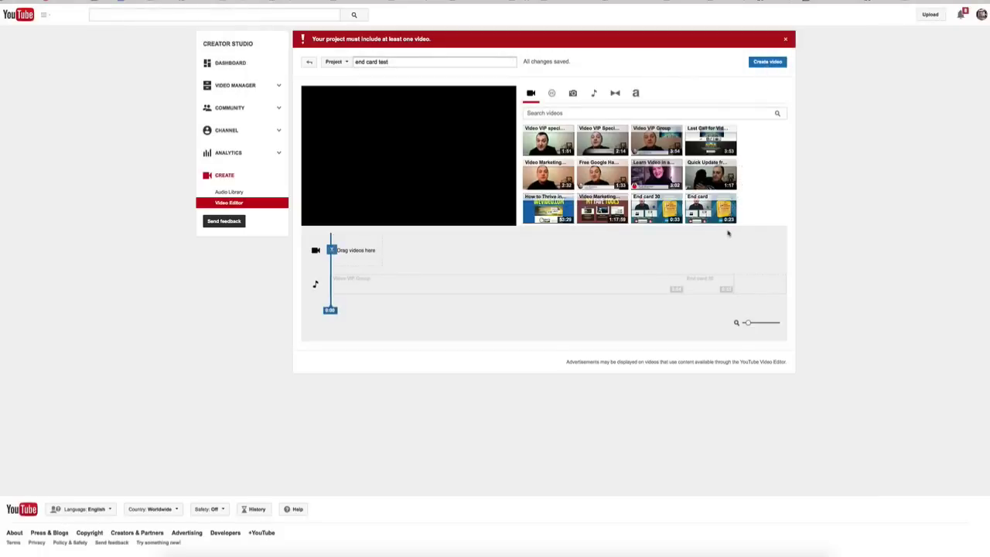
{"action": "left_click", "coordinate": [711, 209]}
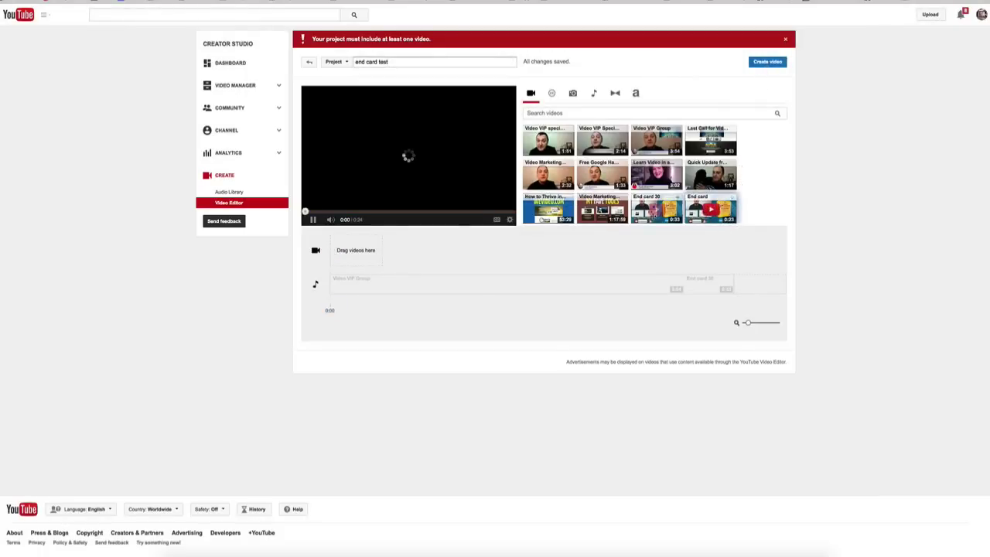
{"action": "left_click", "coordinate": [313, 220]}
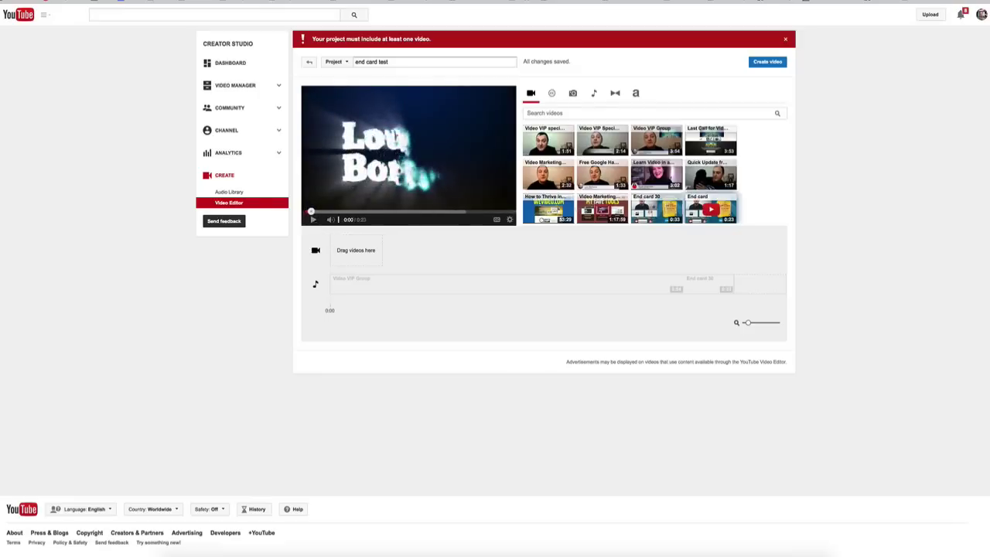
Go to the Dashboard and scroll the Video Manager list of 594 uploaded videos.
{"action": "left_click", "coordinate": [236, 65]}
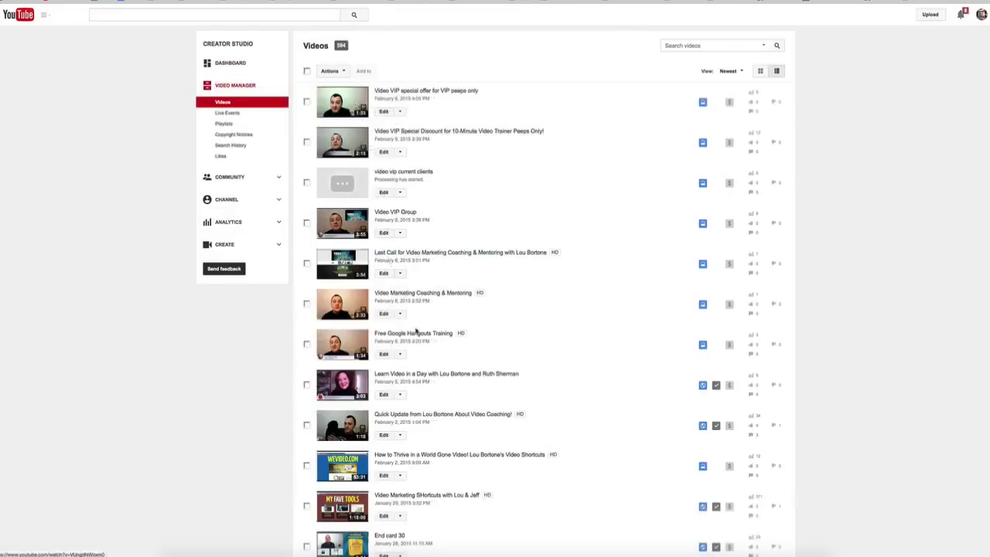
{"action": "scroll", "coordinate": [414, 329], "scroll_direction": "down", "scroll_amount": 4}
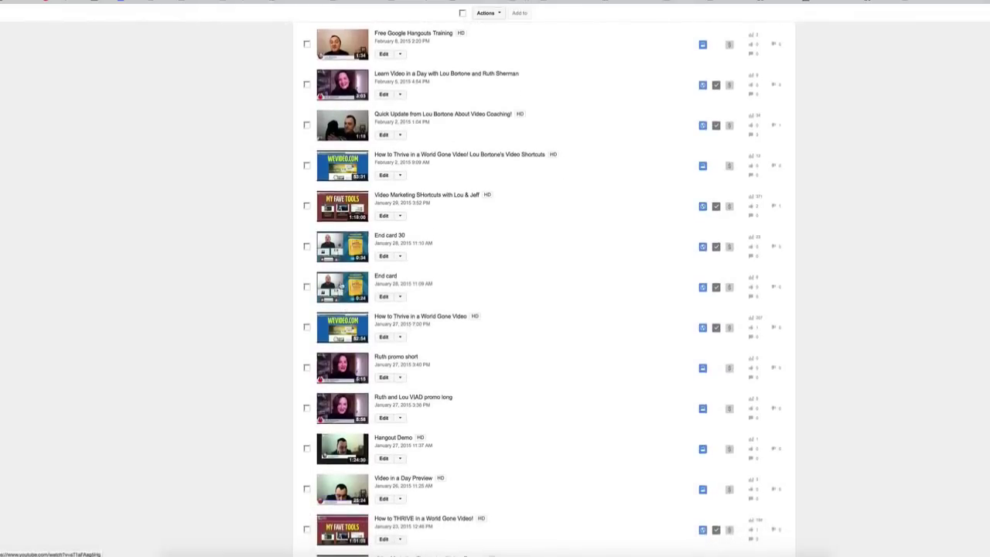
Open the 'End card' video's watch page from Video Manager and let it play.
{"action": "left_click", "coordinate": [341, 284]}
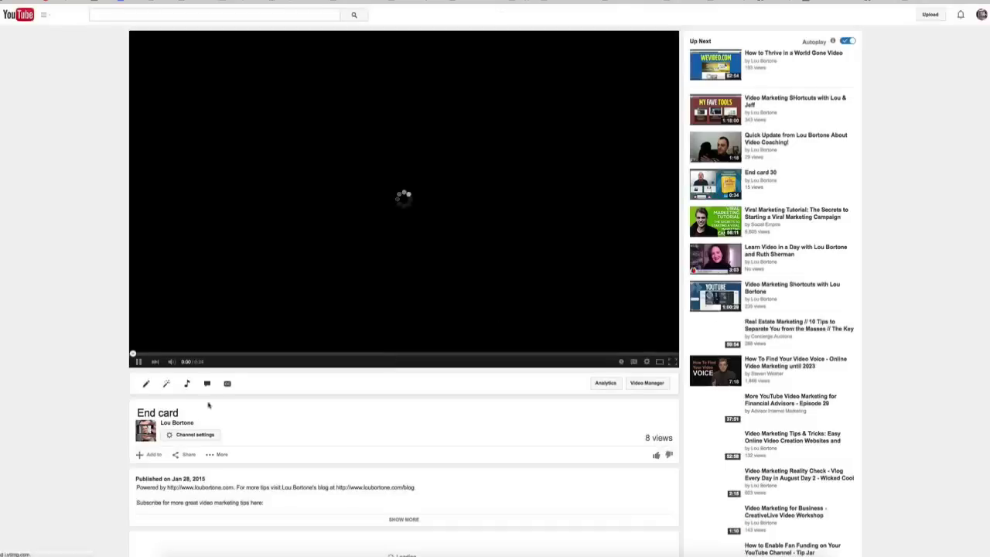